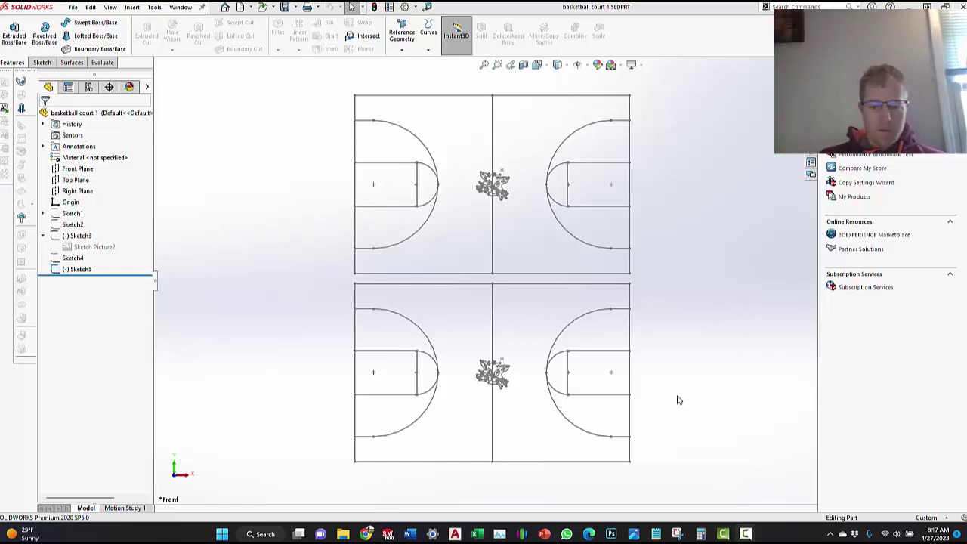
Step: View the hand-drawn court plan photo IMG_5282.jpg full screen, then move it off screen
scroll(673, 398, "up", 1)
scroll(665, 301, "up", 2)
scroll(665, 302, "down", 2)
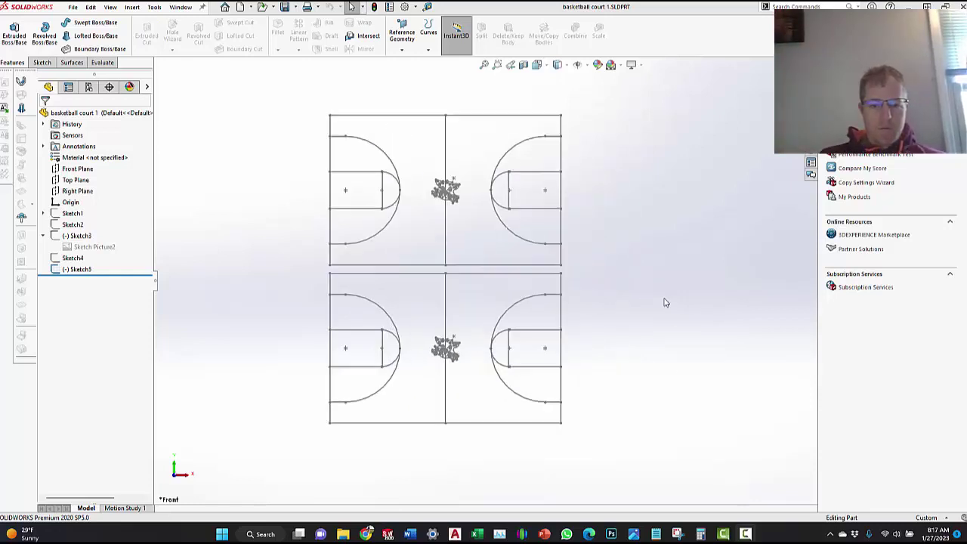
scroll(446, 249, "down", 1)
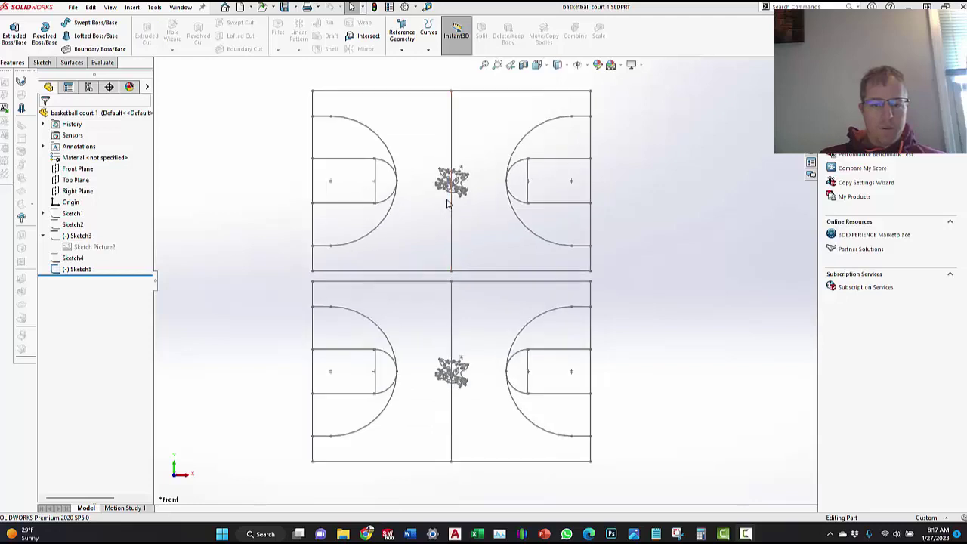
scroll(448, 203, "up", 1)
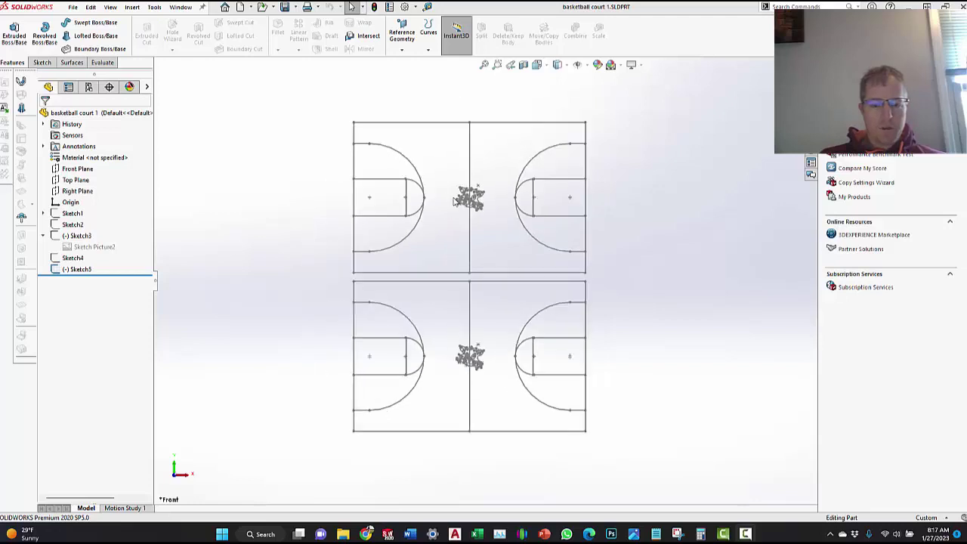
scroll(493, 178, "down", 2)
scroll(541, 317, "up", 3)
scroll(649, 404, "down", 1)
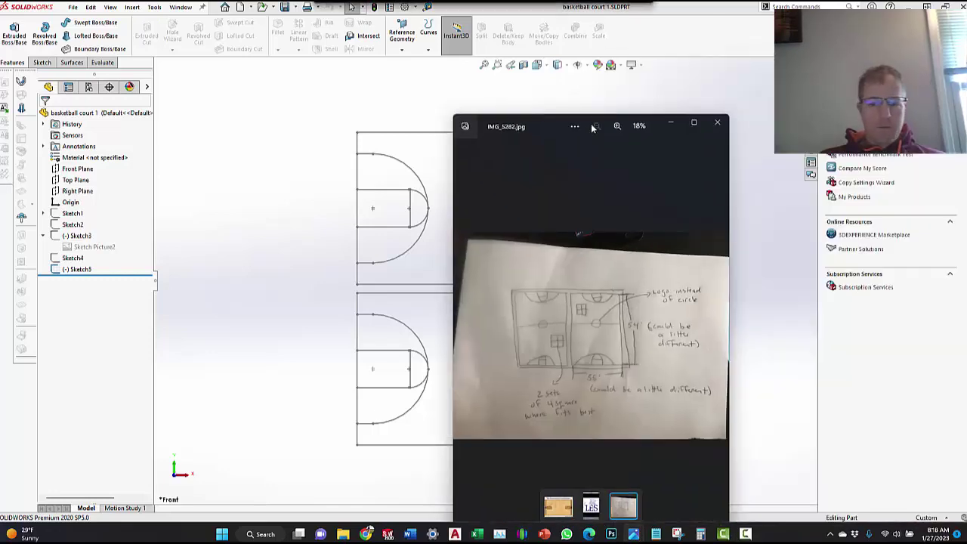
left_click_drag(671, 141, 410, 104)
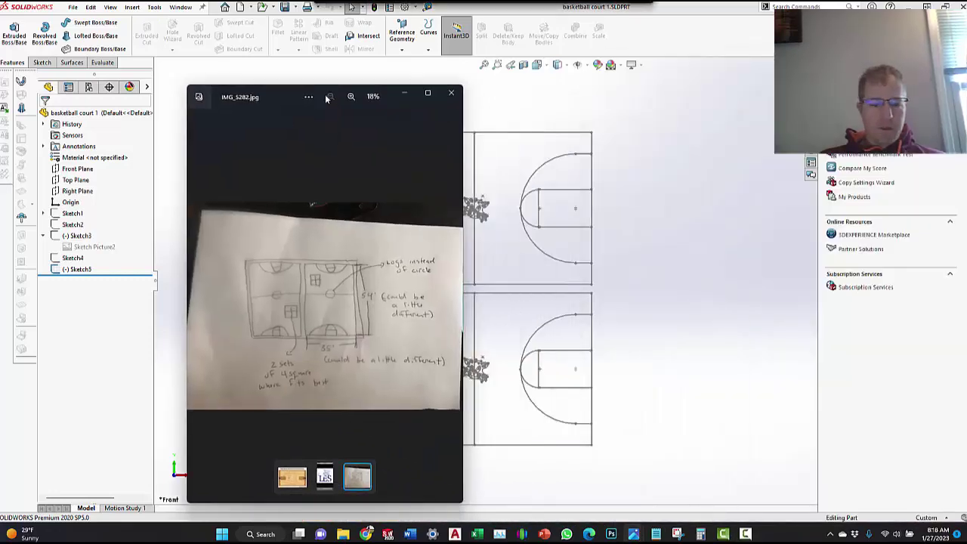
left_click(428, 93)
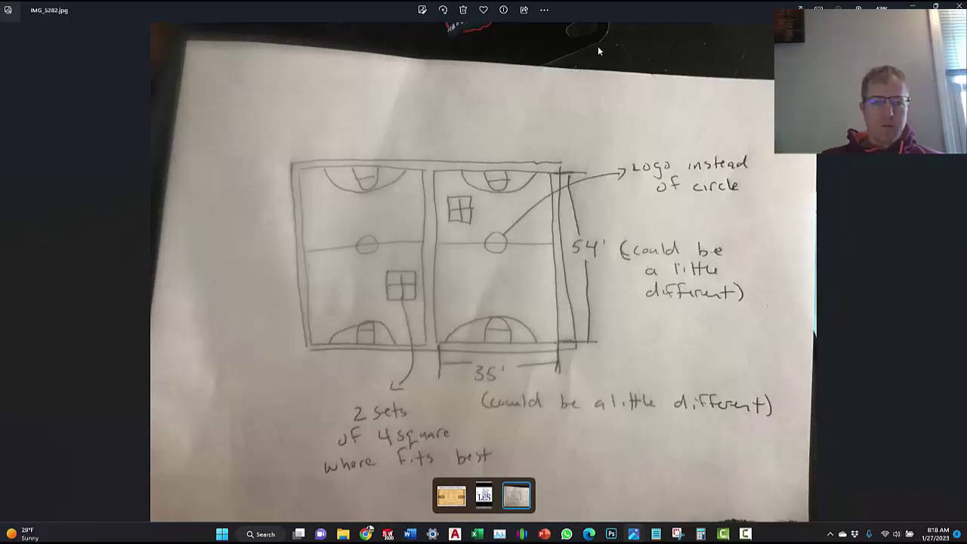
left_click_drag(592, 6, 966, 113)
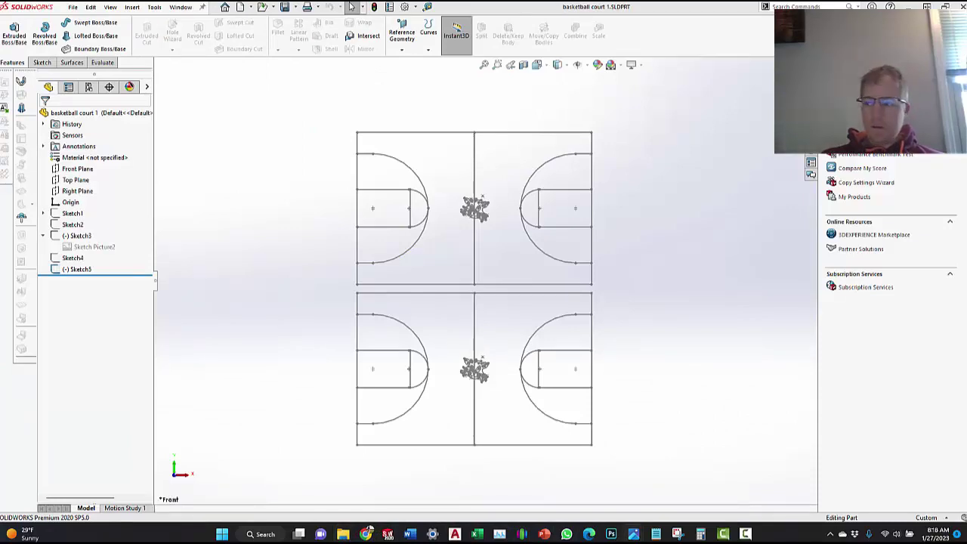
mouse_move(937, 95)
left_mouse_down()
mouse_move(421, 102)
mouse_move(295, 93)
left_mouse_up()
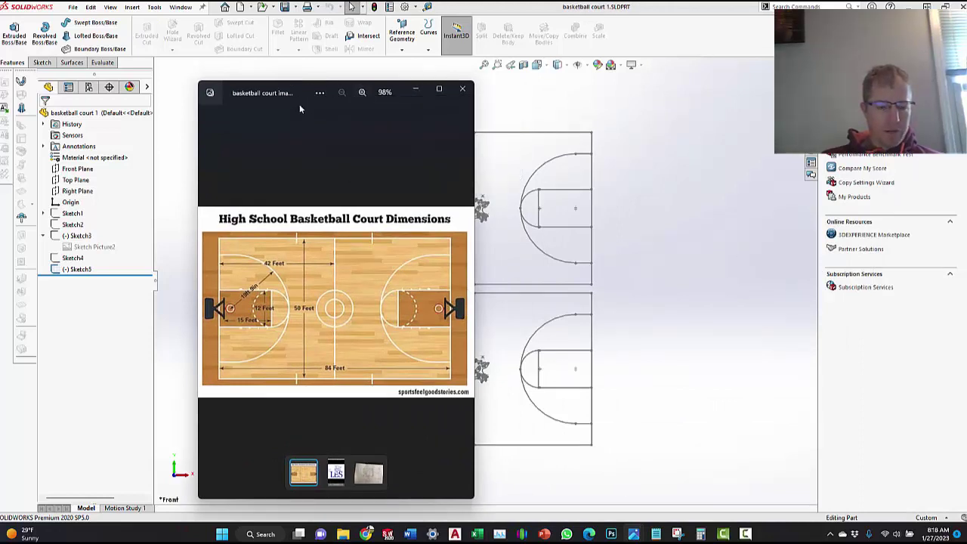
left_click(423, 90)
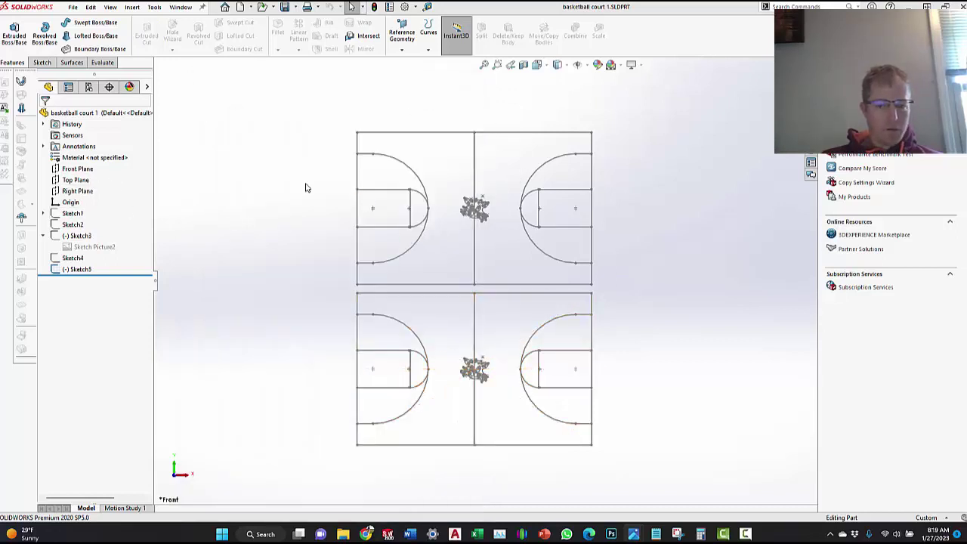
left_click(74, 226)
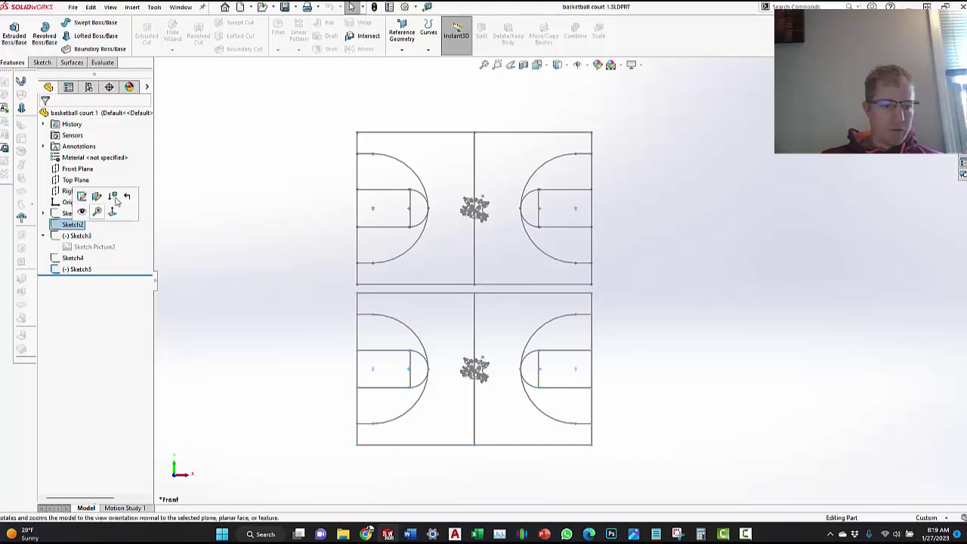
Step: Roll back to just after Sketch1 and edit Sketch1's dimensioned court over the reference picture
left_click(128, 197)
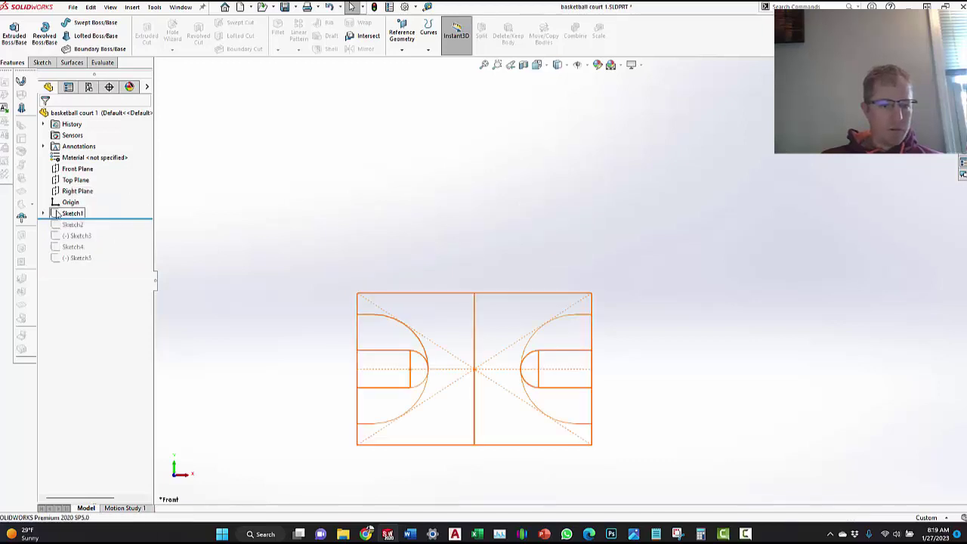
left_click(60, 214)
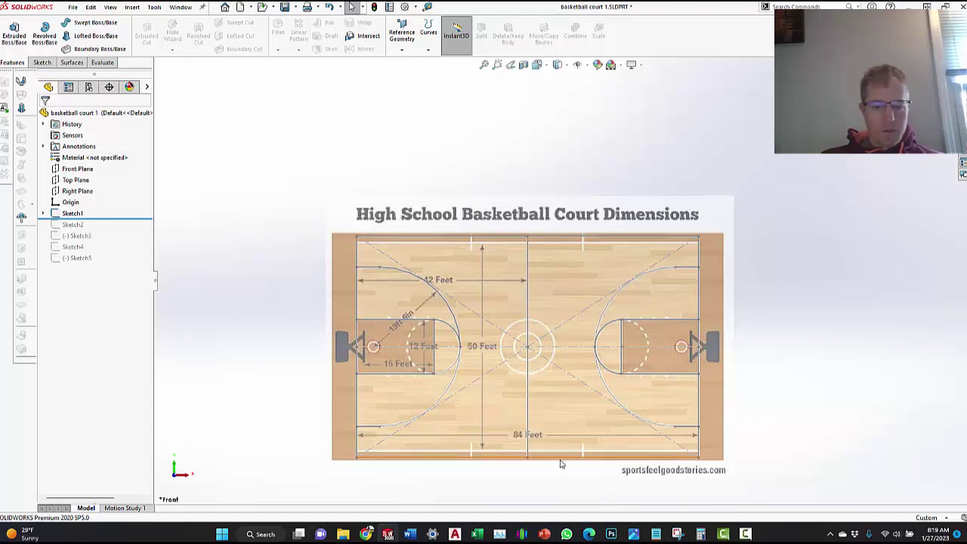
left_click(69, 214)
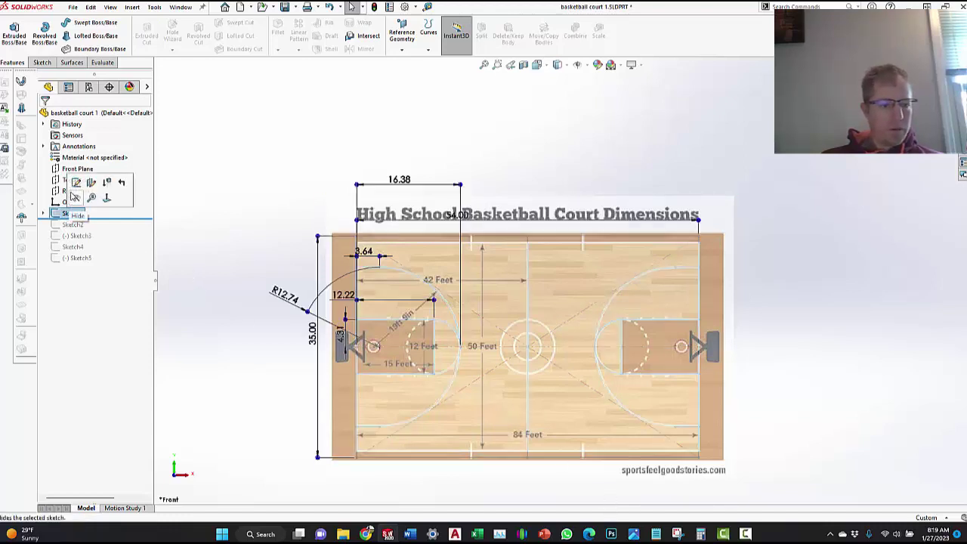
left_click(75, 182)
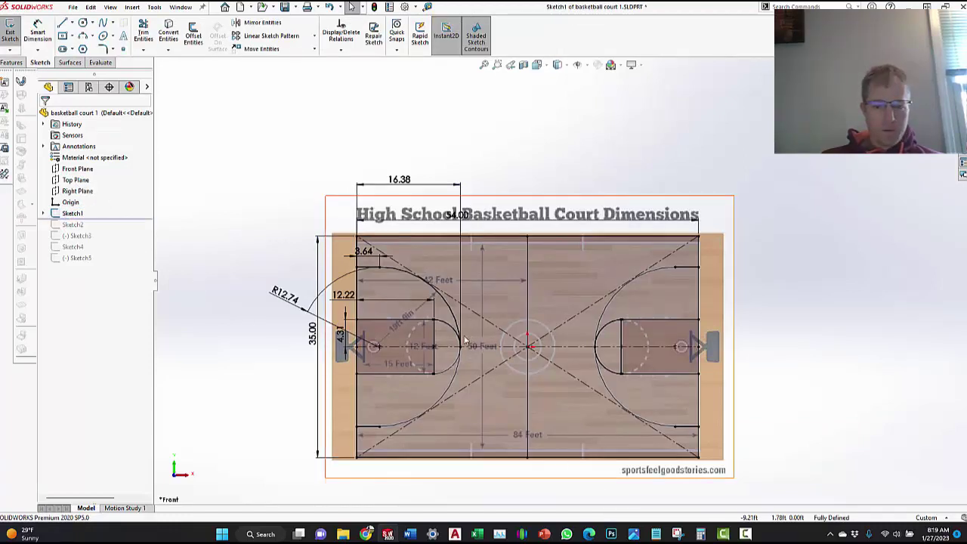
Step: Place the 54.00 court width dimension above the court and shift the 35.00 dimension left
scroll(464, 415, "down", 2)
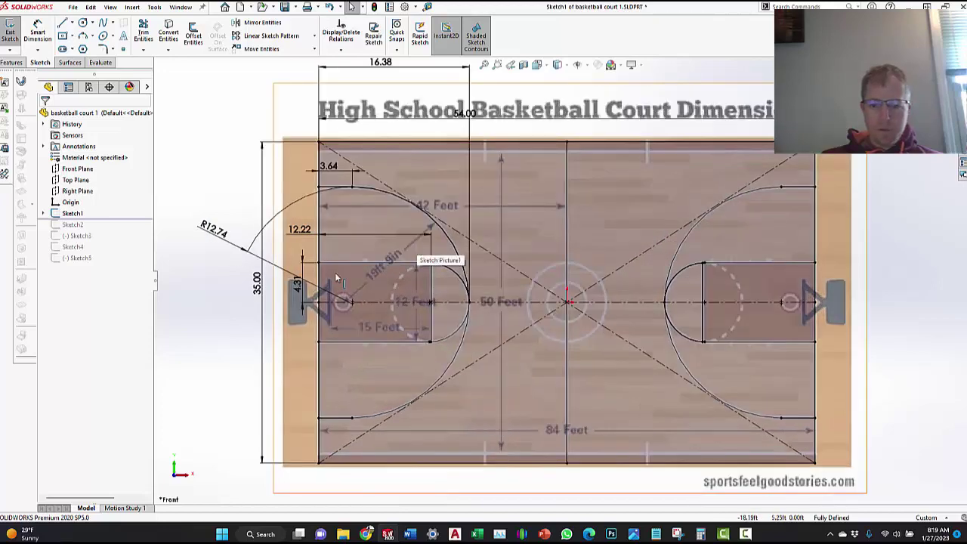
scroll(560, 278, "up", 2)
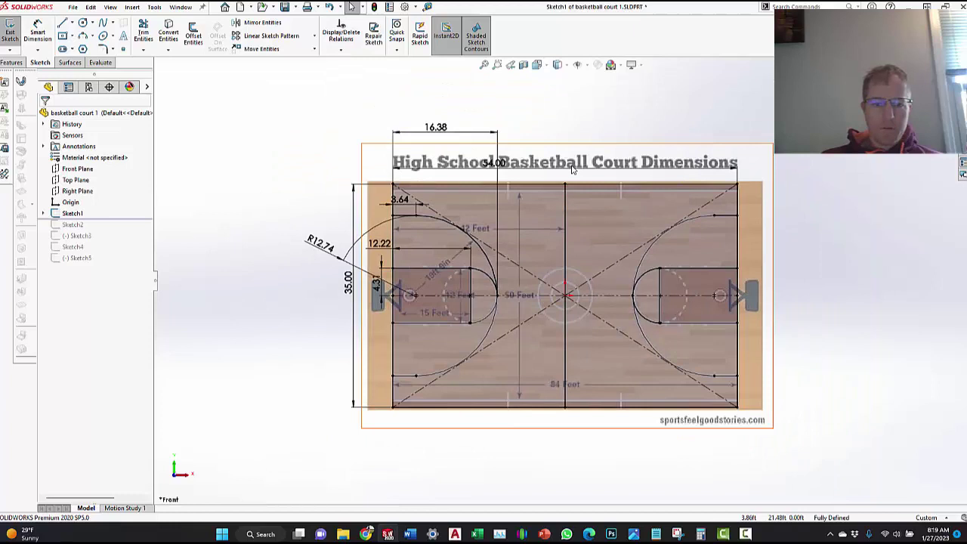
left_click(508, 168)
left_click(542, 99)
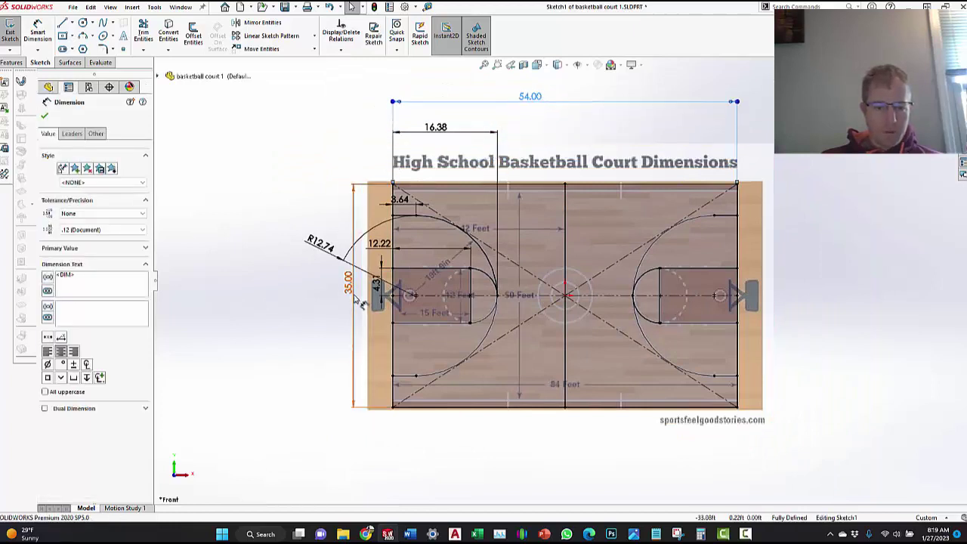
left_click(287, 297)
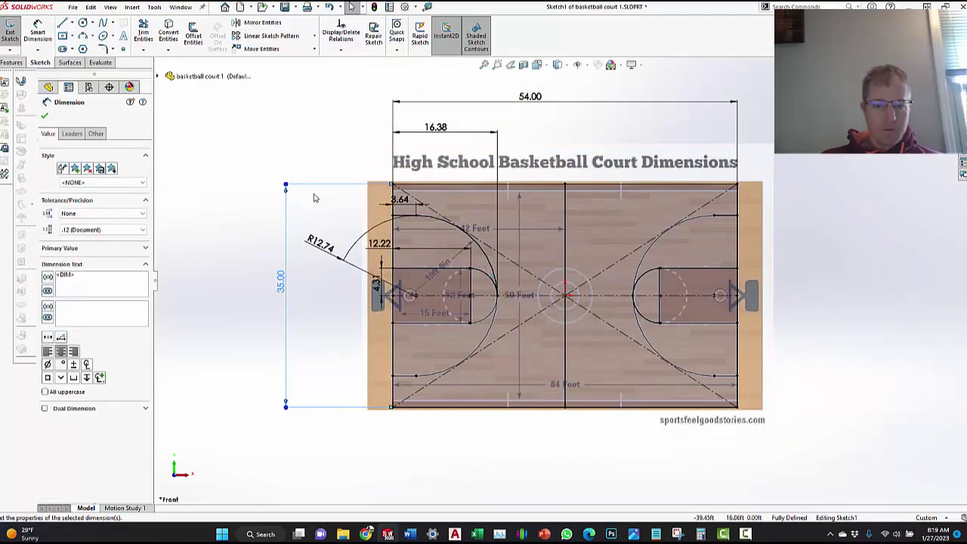
left_click(244, 173)
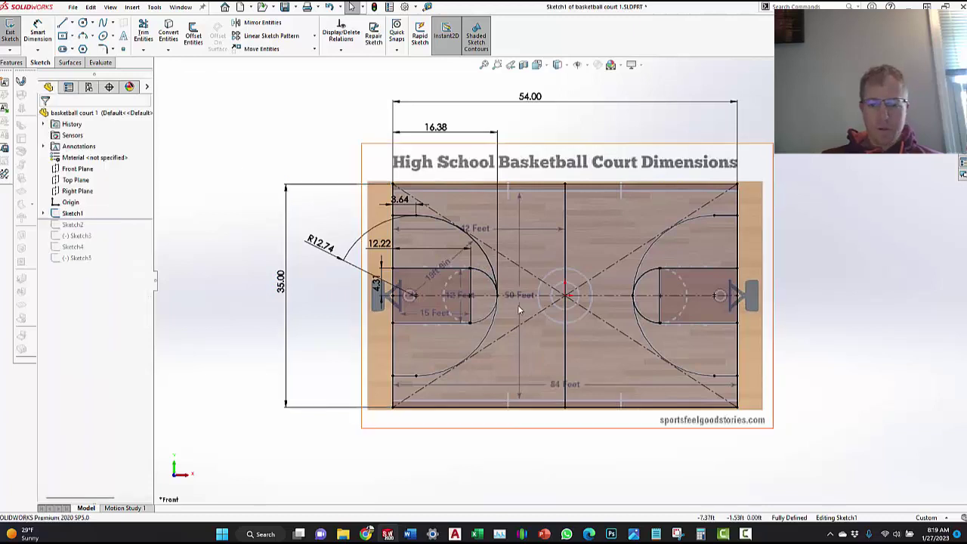
Step: Check relations of the three-point arc and its top line, the key's top line, free-throw arc and half-court line
scroll(568, 276, "up", 1)
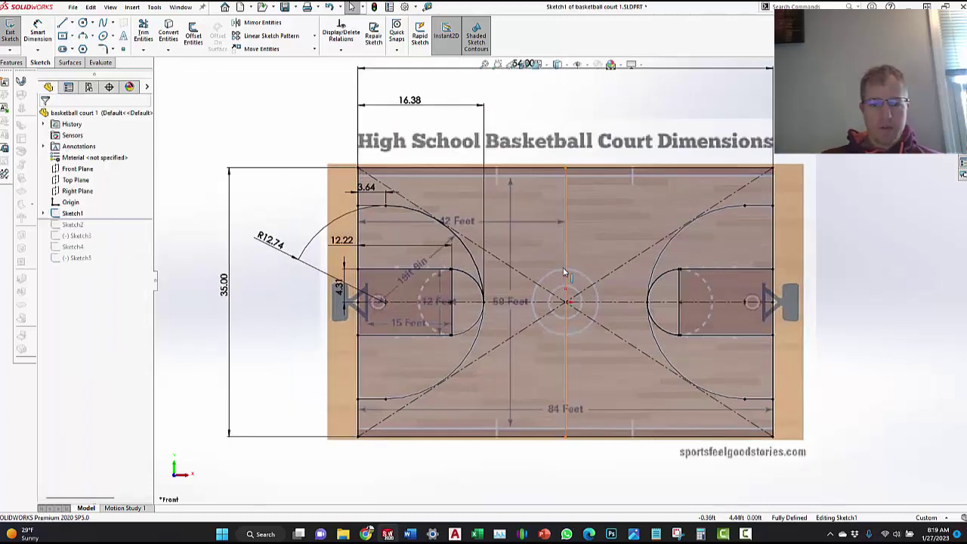
scroll(568, 276, "up", 1)
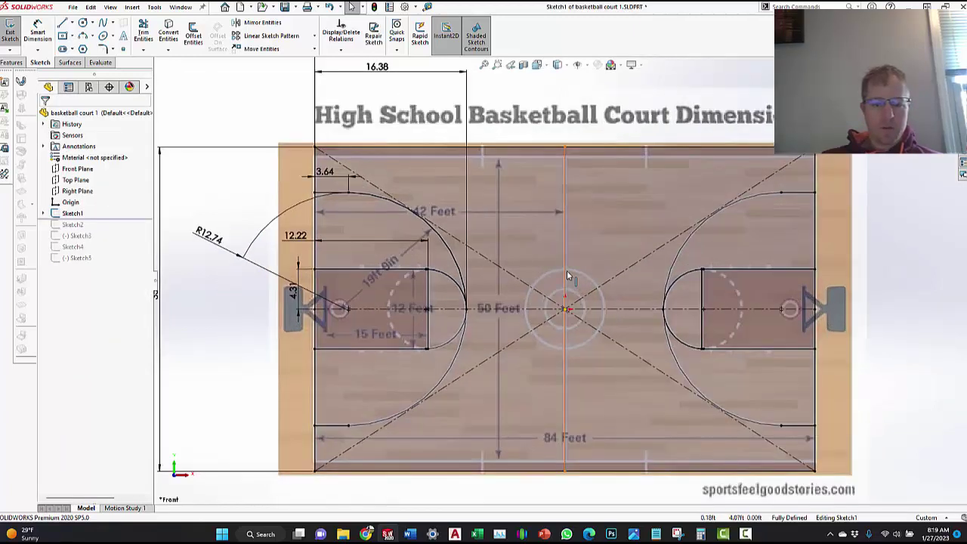
key("f")
scroll(417, 219, "up", 2)
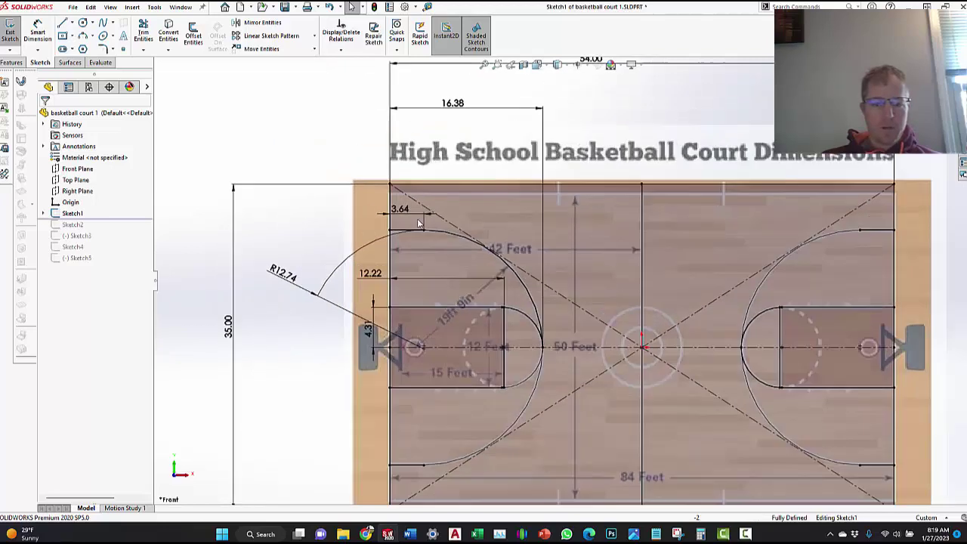
scroll(417, 218, "up", 3)
key("f")
scroll(529, 245, "up", 2)
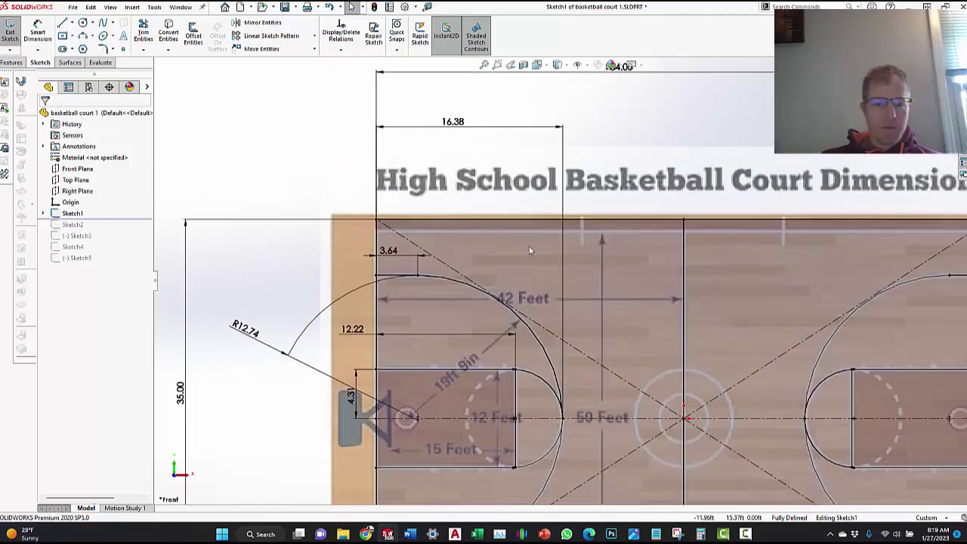
scroll(357, 242, "up", 2)
scroll(358, 209, "up", 5)
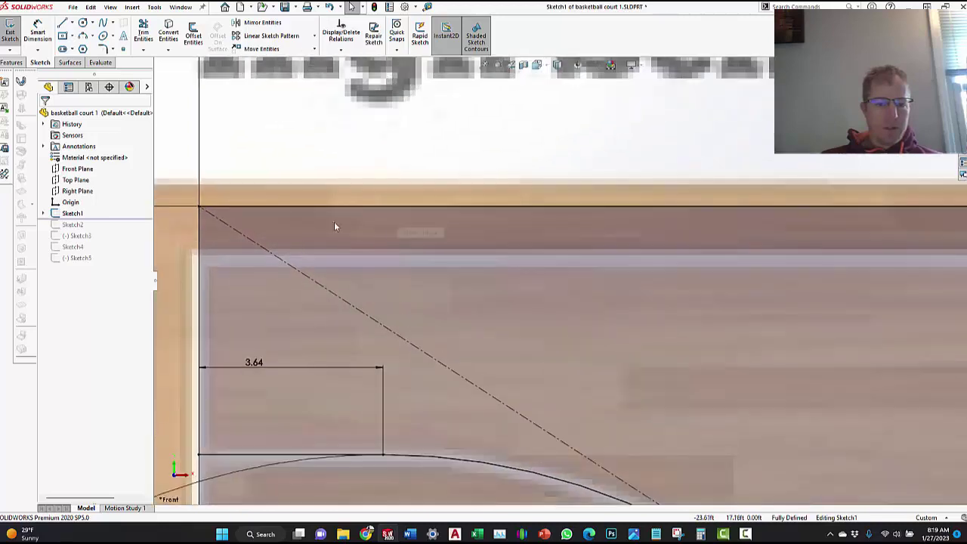
scroll(552, 280, "down", 5)
scroll(537, 398, "up", 2)
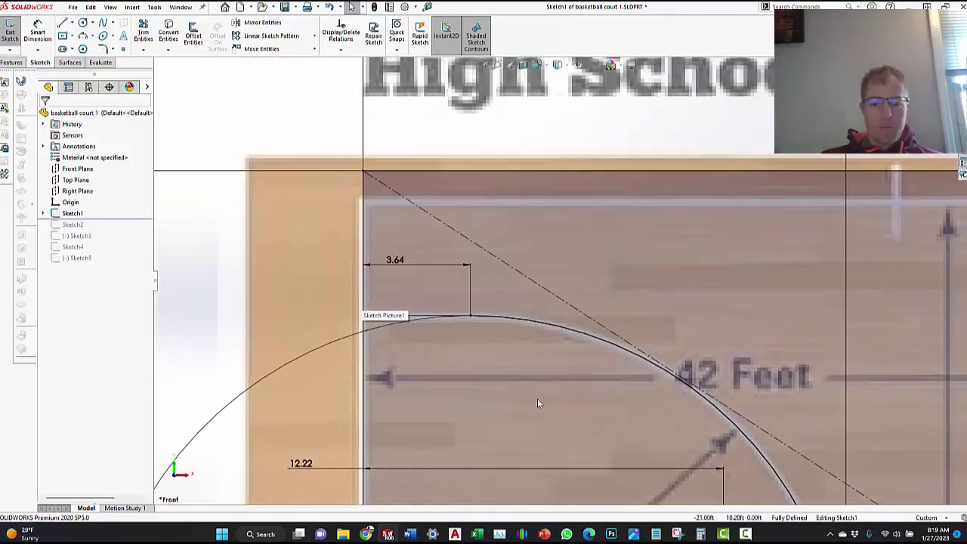
scroll(465, 333, "up", 5)
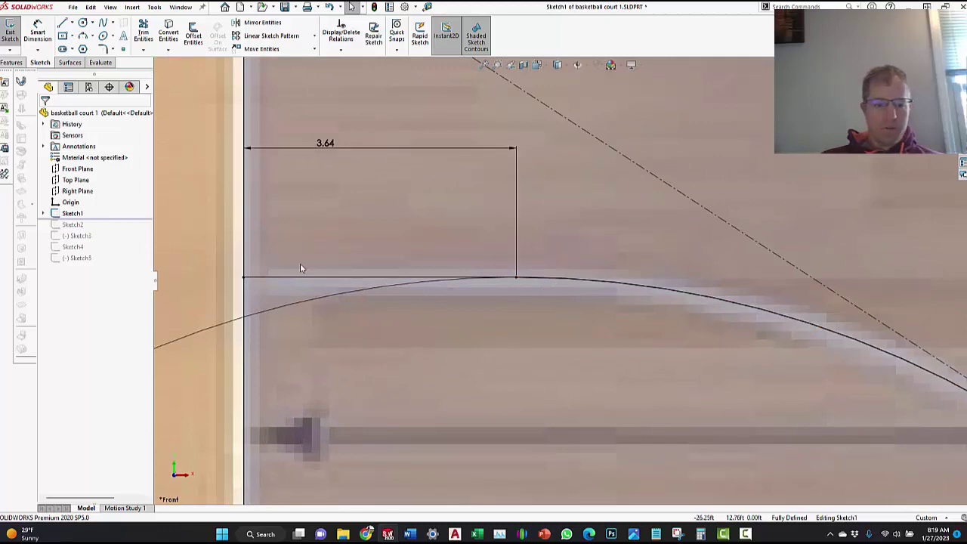
scroll(372, 298, "down", 2)
scroll(576, 322, "down", 5)
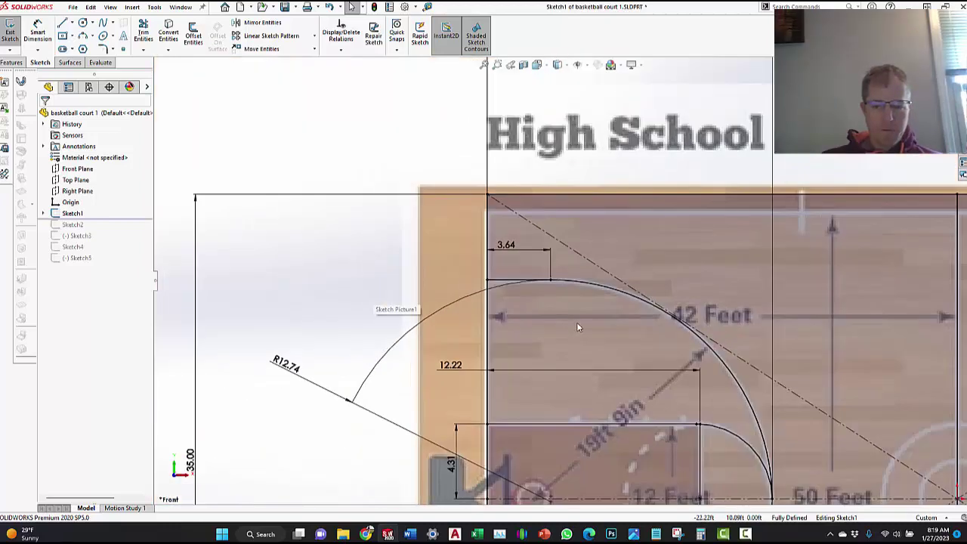
scroll(586, 332, "down", 2)
scroll(624, 345, "up", 4)
scroll(625, 345, "up", 1)
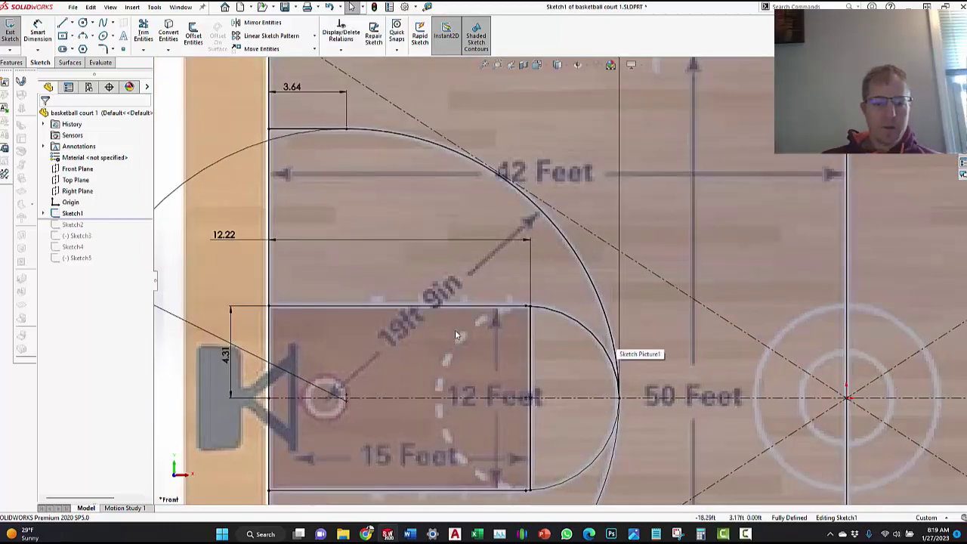
scroll(455, 333, "down", 2)
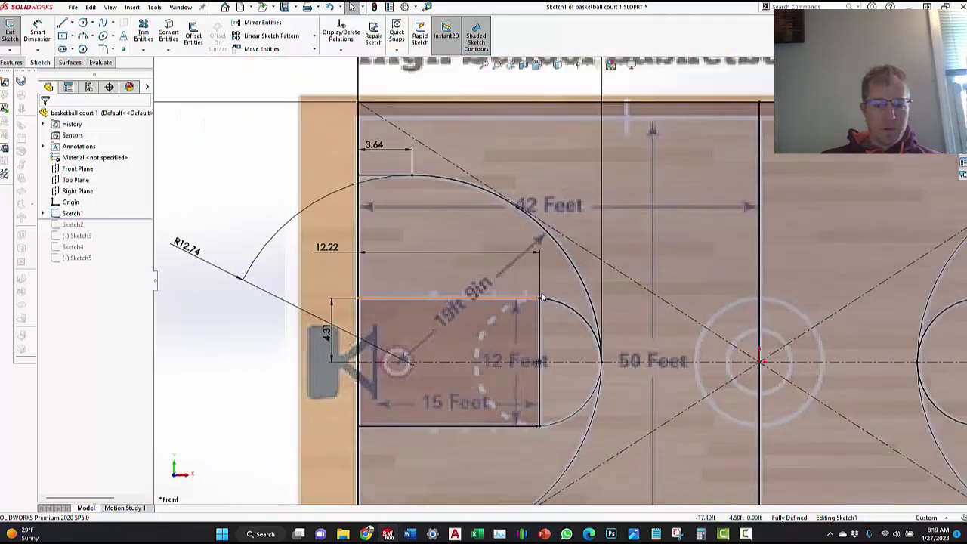
scroll(533, 303, "up", 4)
scroll(442, 335, "down", 2)
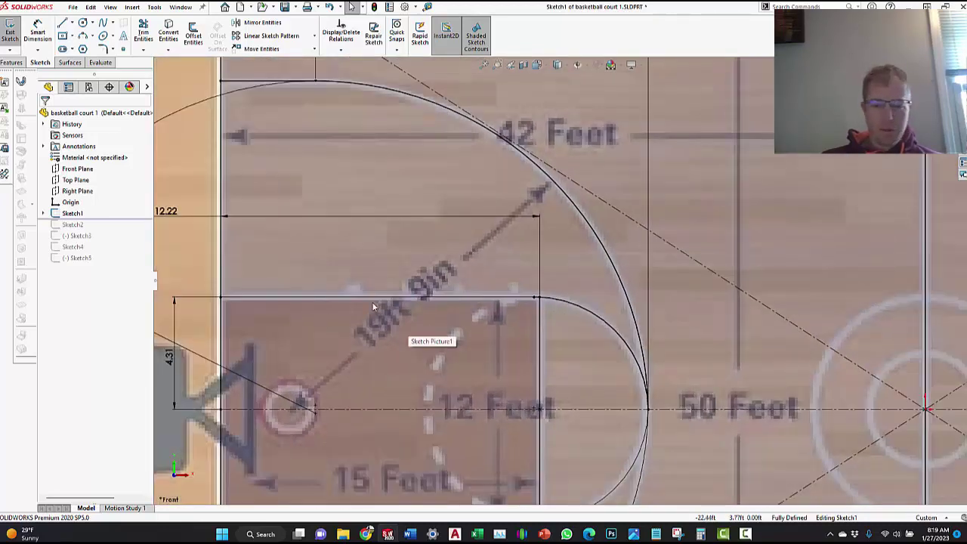
scroll(646, 332, "up", 2)
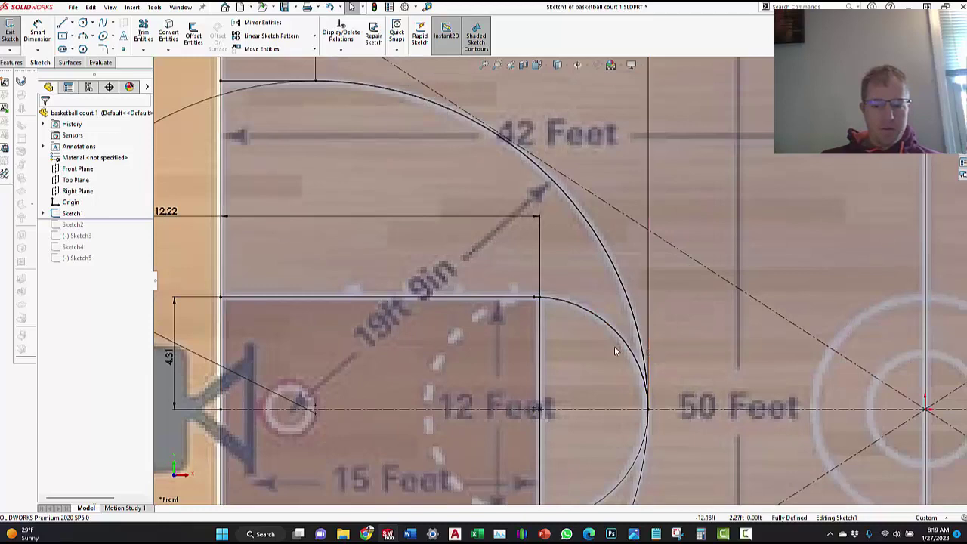
scroll(561, 278, "down", 2)
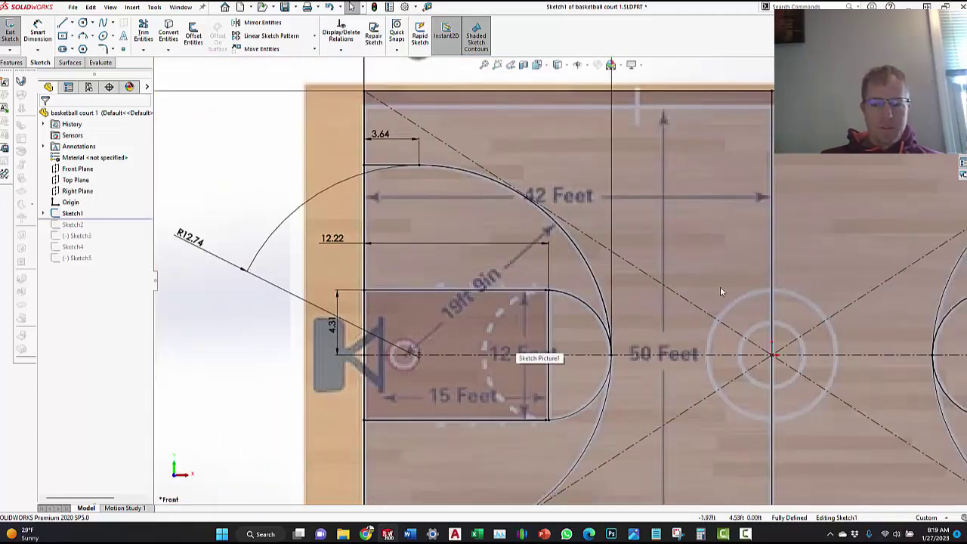
scroll(721, 292, "down", 1)
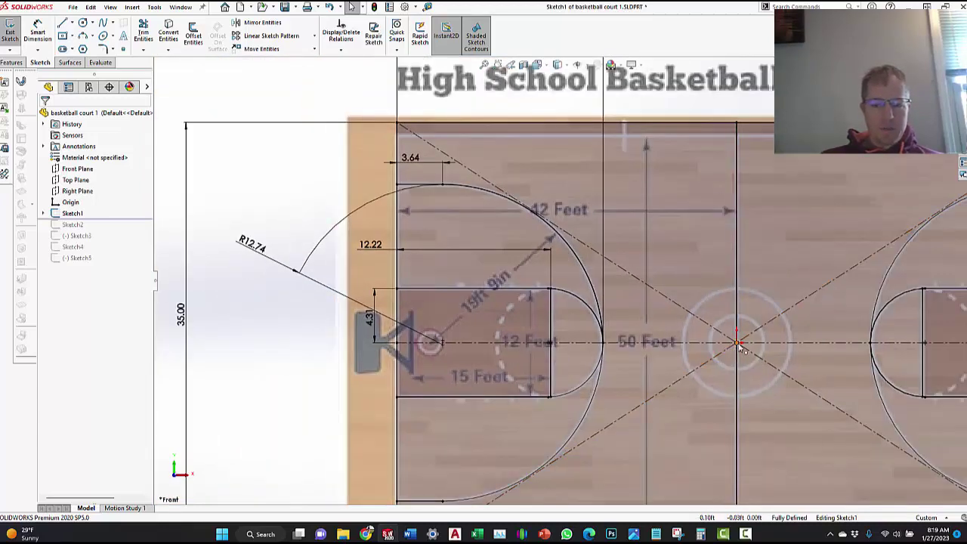
scroll(560, 247, "up", 2)
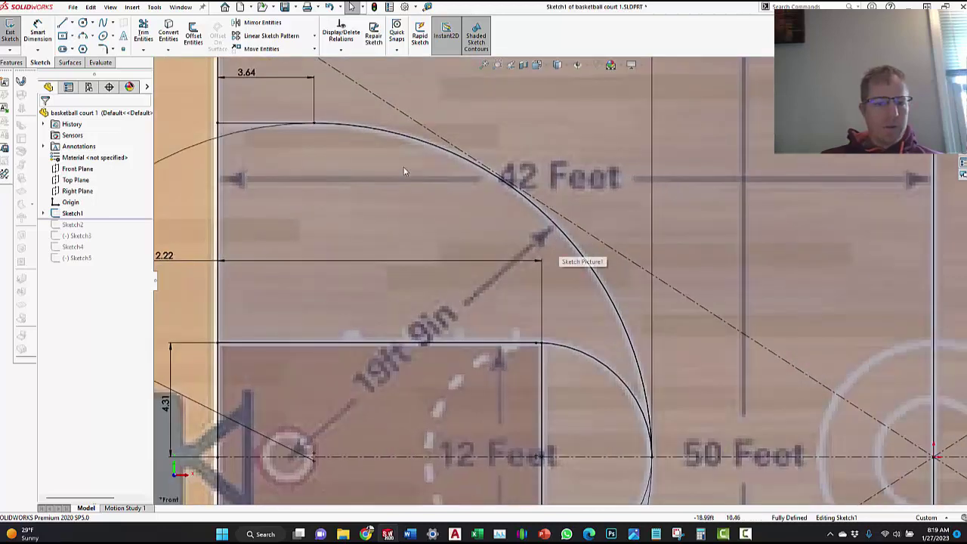
left_click(275, 125)
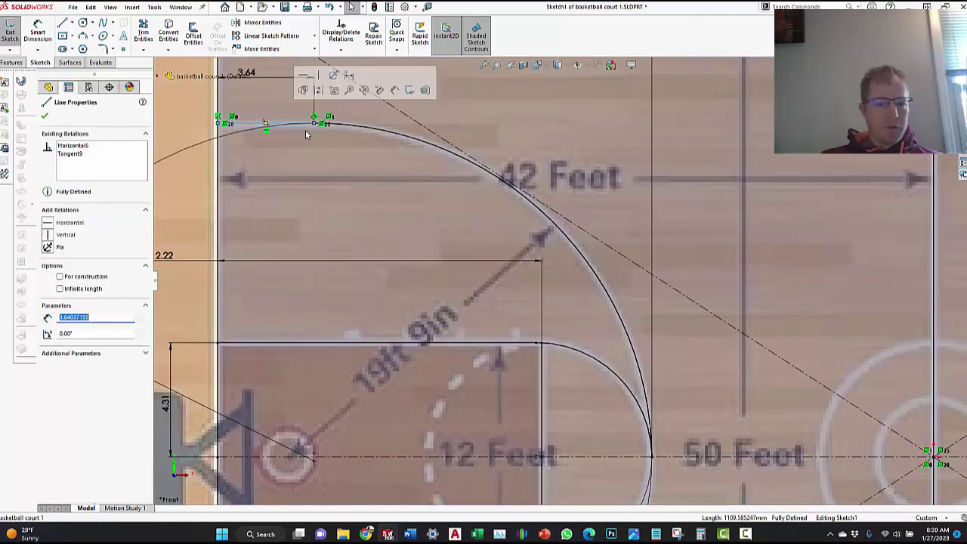
left_click(361, 130)
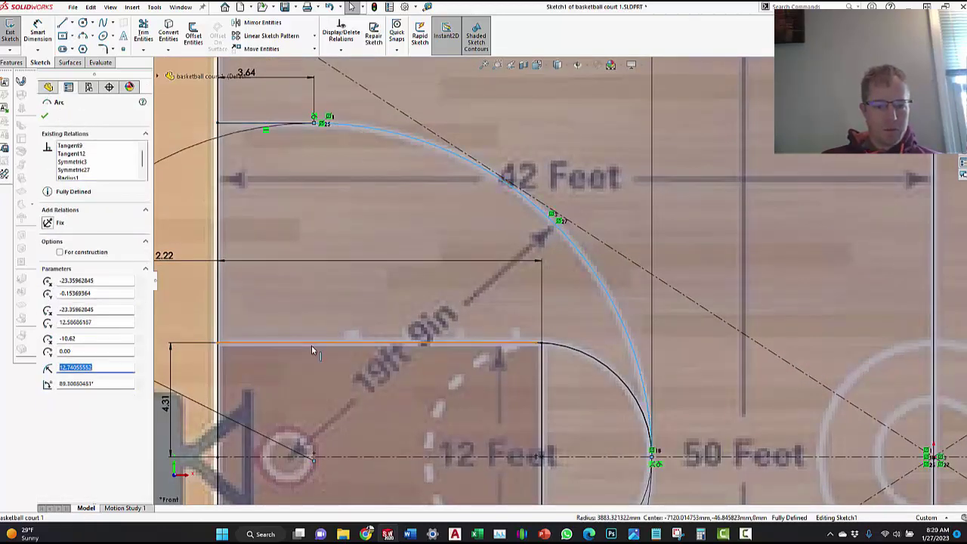
left_click(552, 339)
left_click(568, 351)
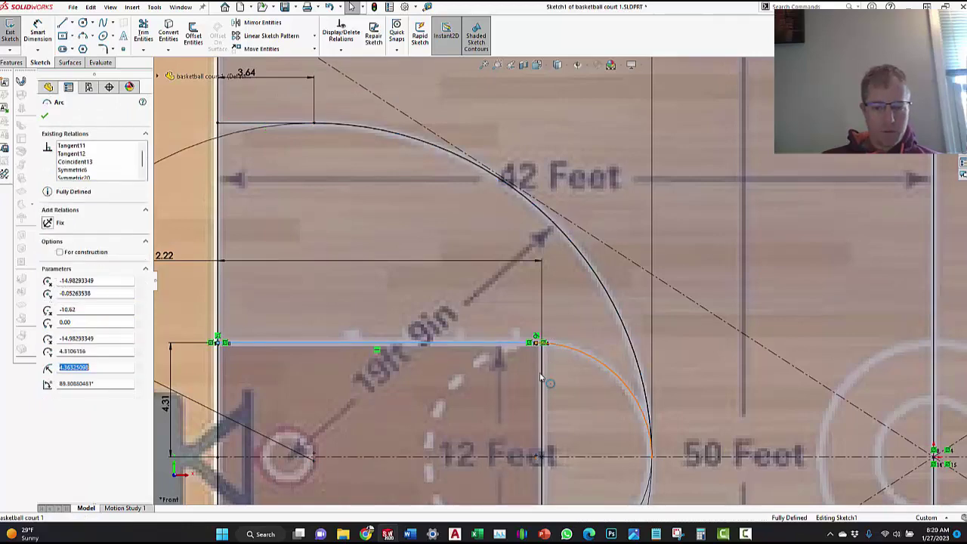
scroll(893, 293, "up", 3)
left_click(777, 297)
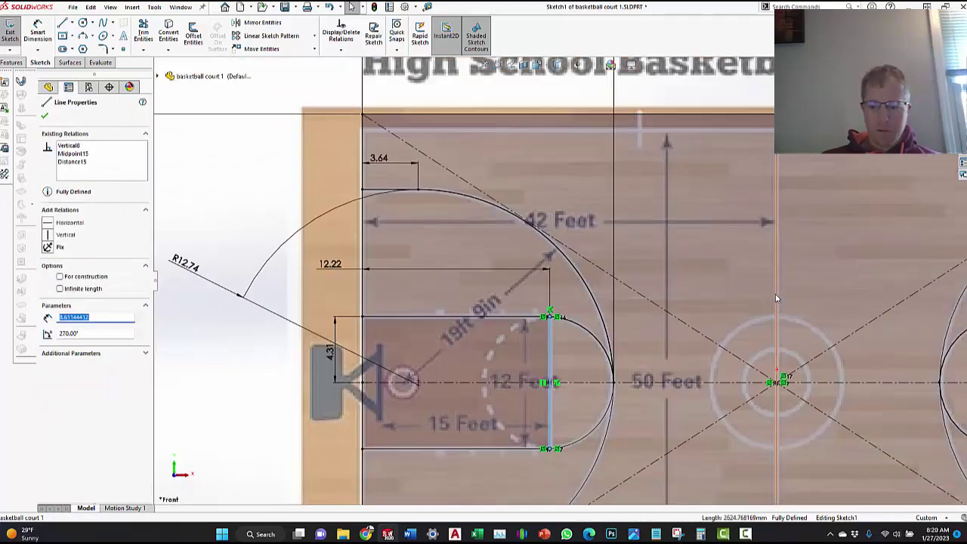
Step: Check the key's bottom line, then clear the selection and zoom out to the full court
key("f")
left_click(281, 252)
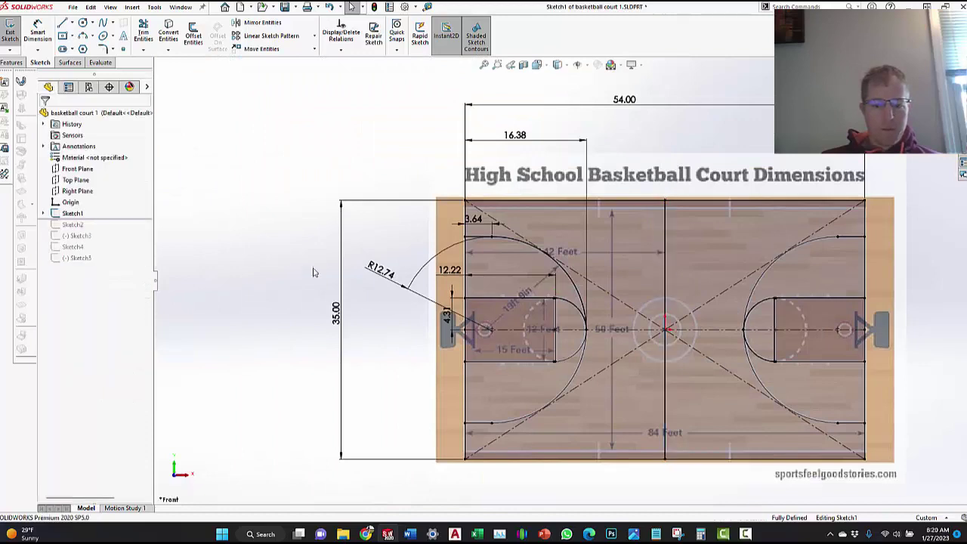
scroll(553, 366, "down", 3)
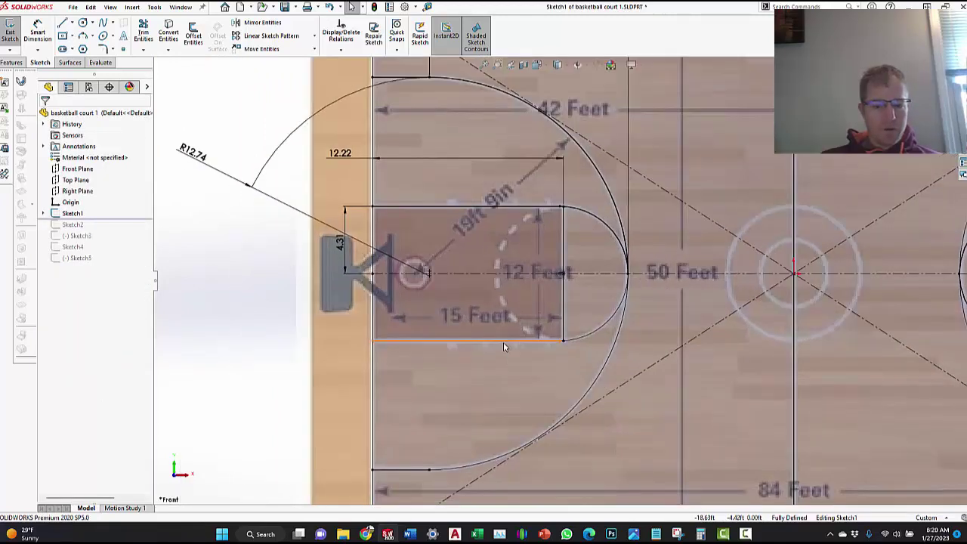
left_click(504, 343)
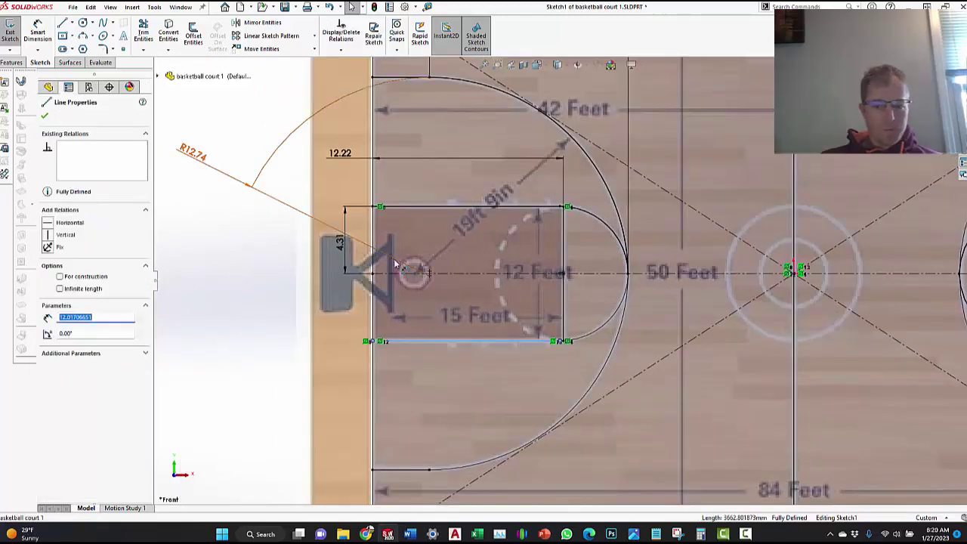
scroll(558, 356, "down", 2)
scroll(563, 344, "down", 2)
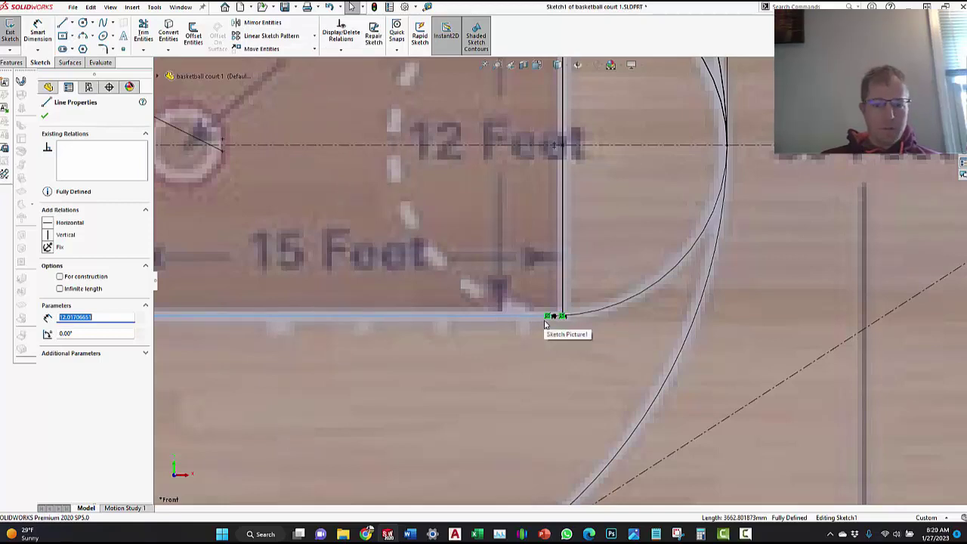
scroll(546, 324, "up", 4)
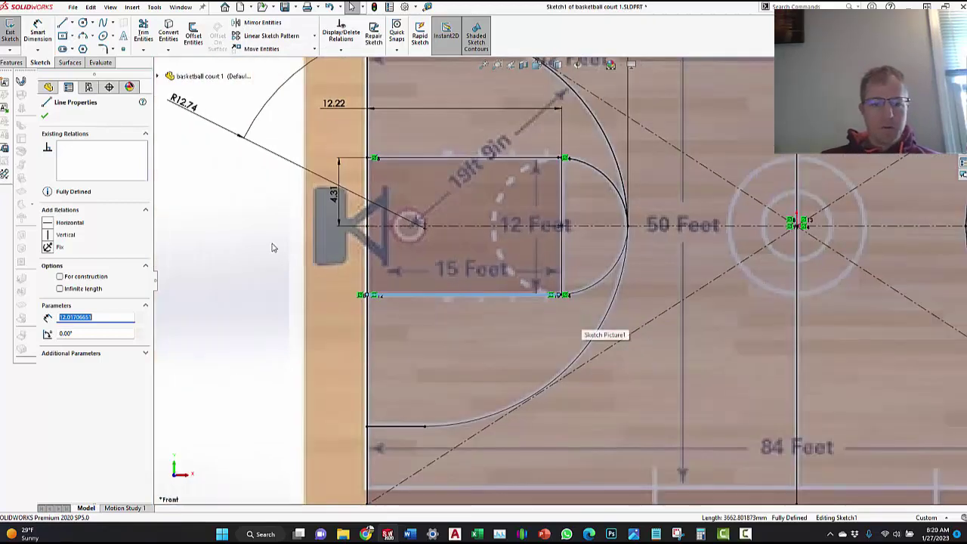
key("Escape")
scroll(529, 284, "up", 2)
scroll(849, 262, "down", 1)
scroll(849, 262, "up", 3)
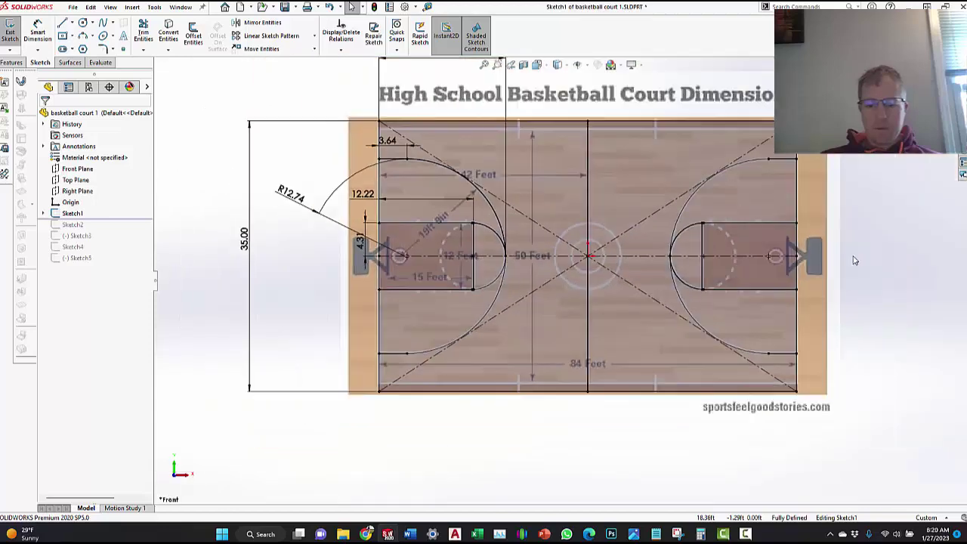
scroll(817, 262, "down", 1)
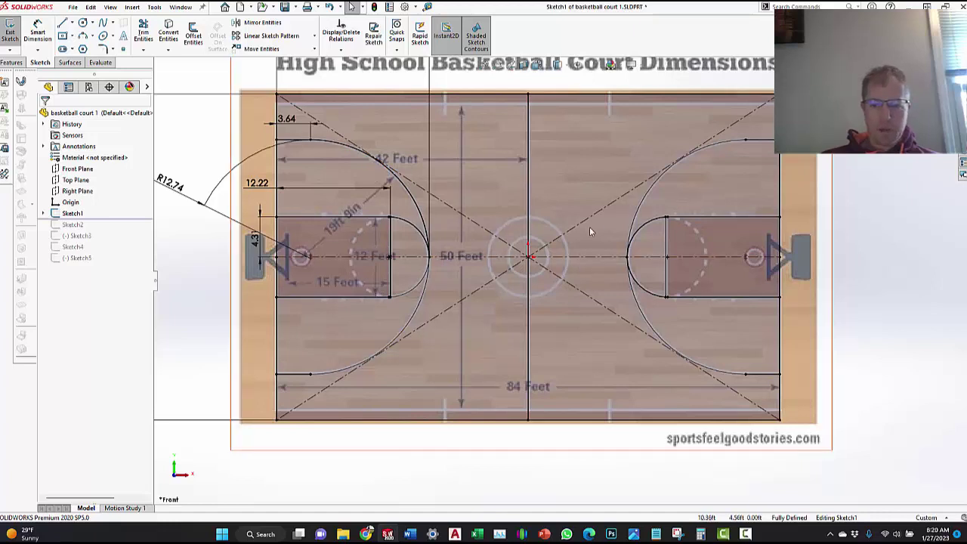
key("z")
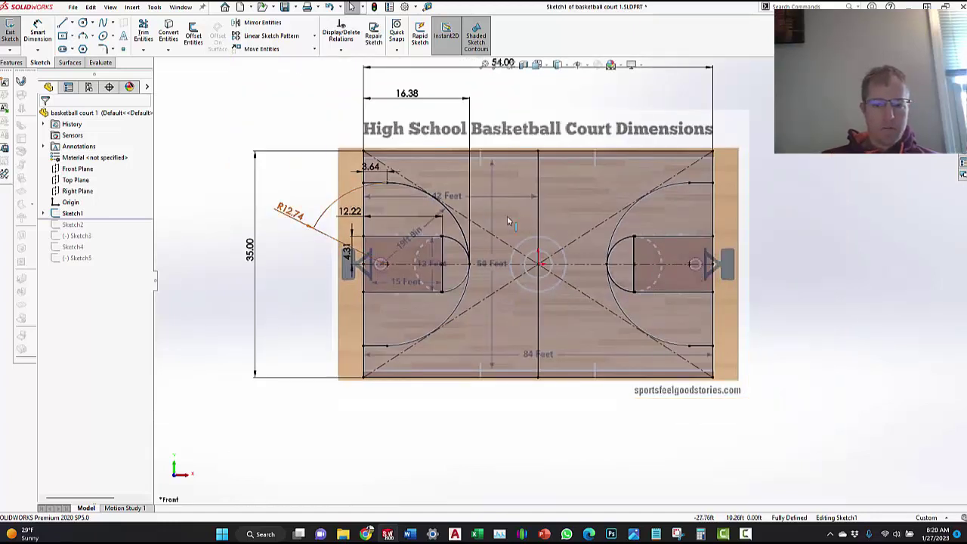
Step: Close Sketch1 and suppress its Sketch Picture1 so only the court lines remain
left_click(10, 31)
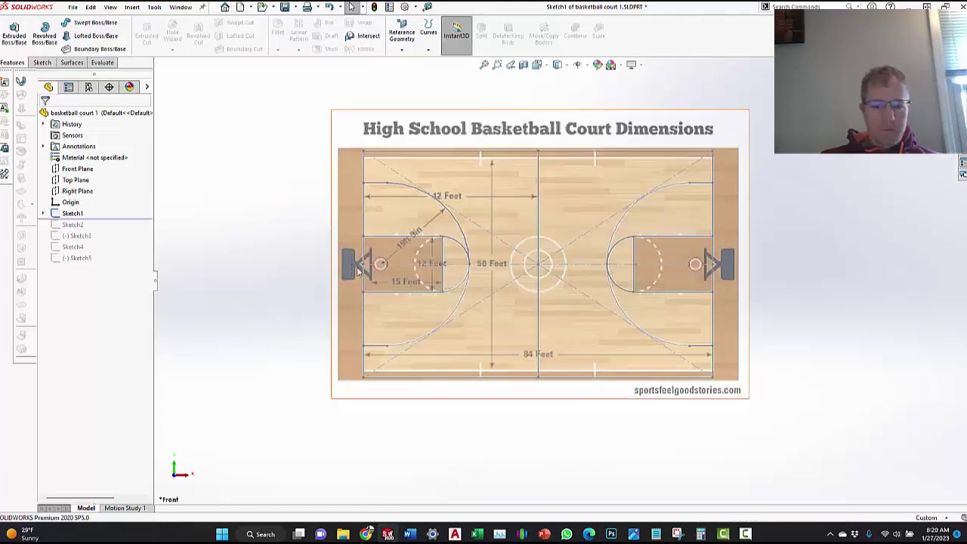
left_click(44, 213)
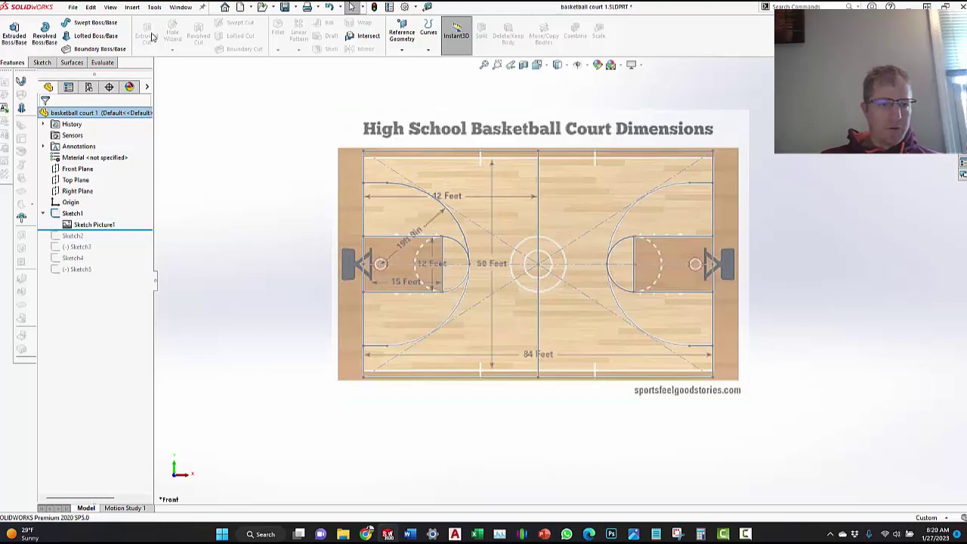
left_click(74, 216)
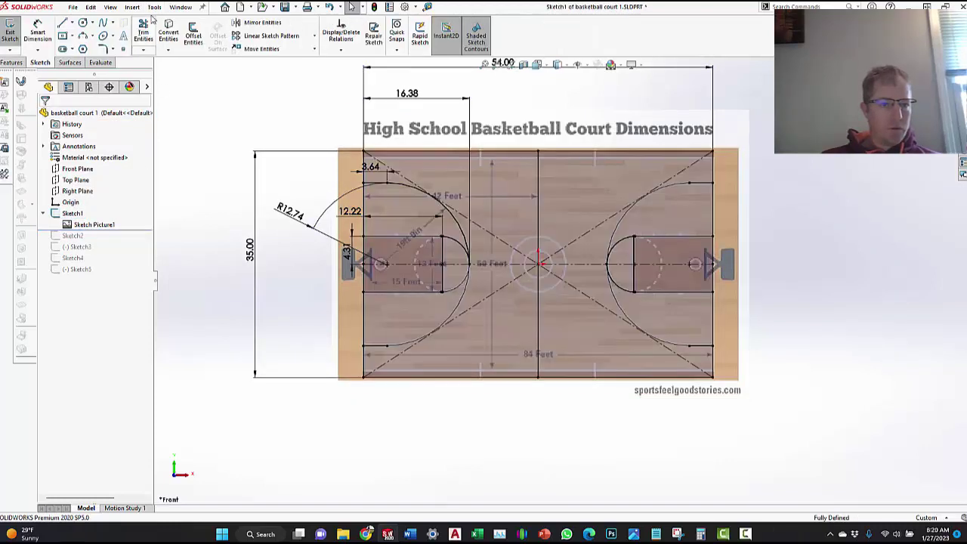
left_click(154, 7)
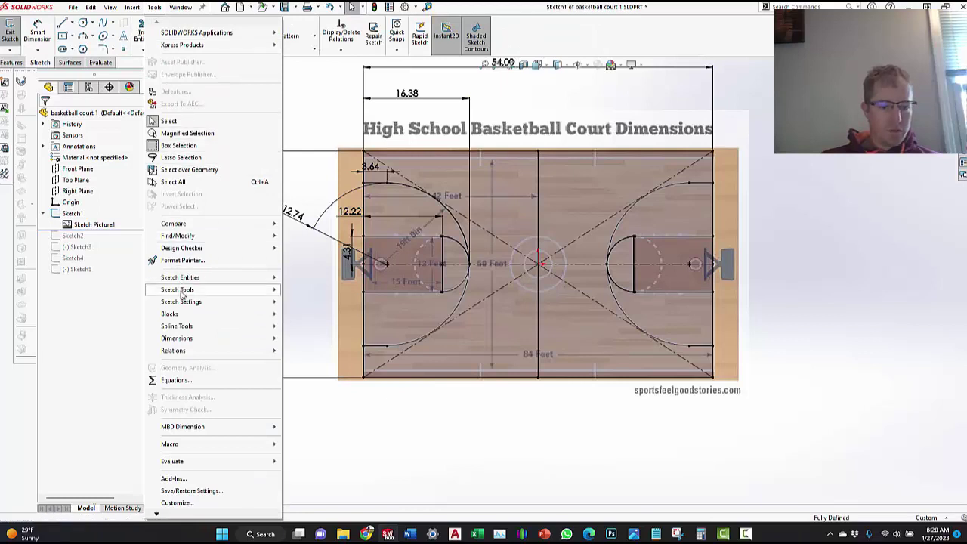
mouse_move(176, 290)
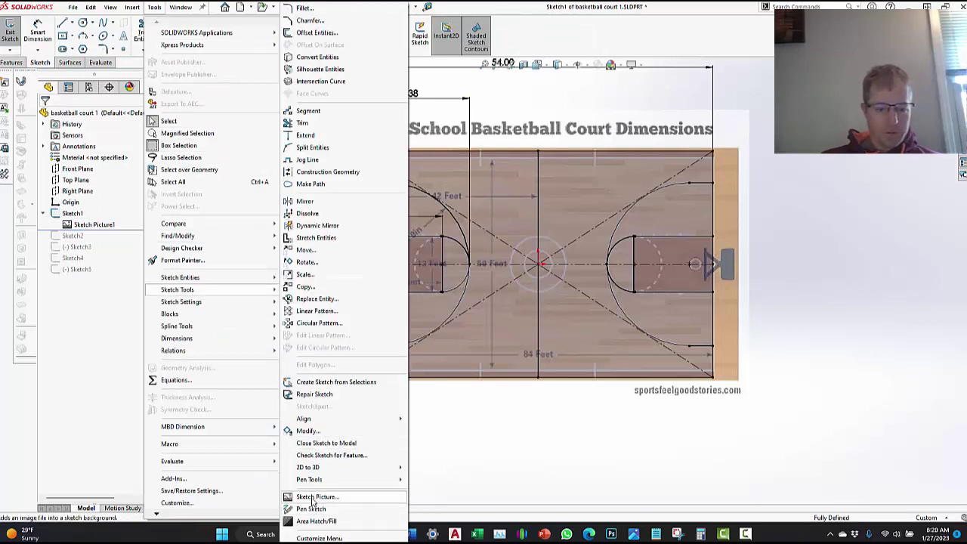
left_click(506, 458)
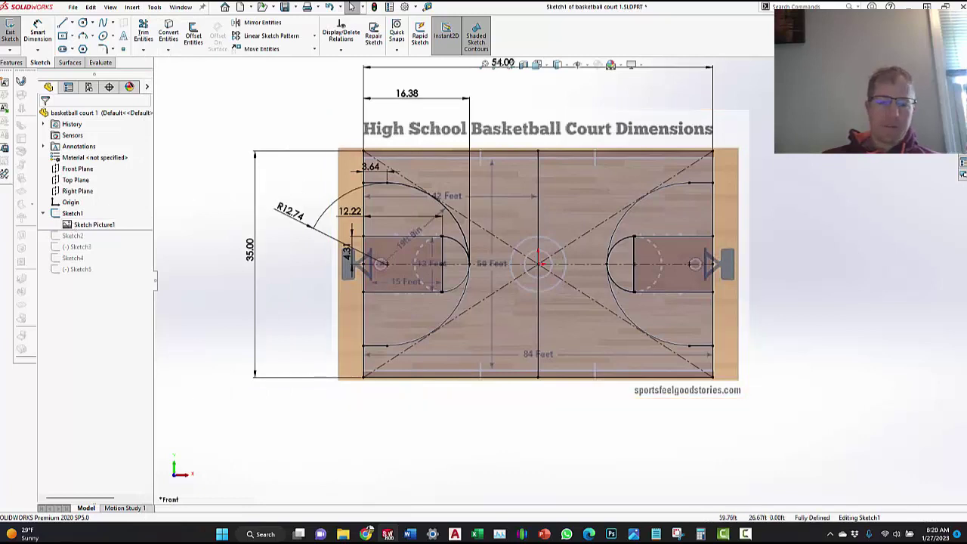
left_click(10, 30)
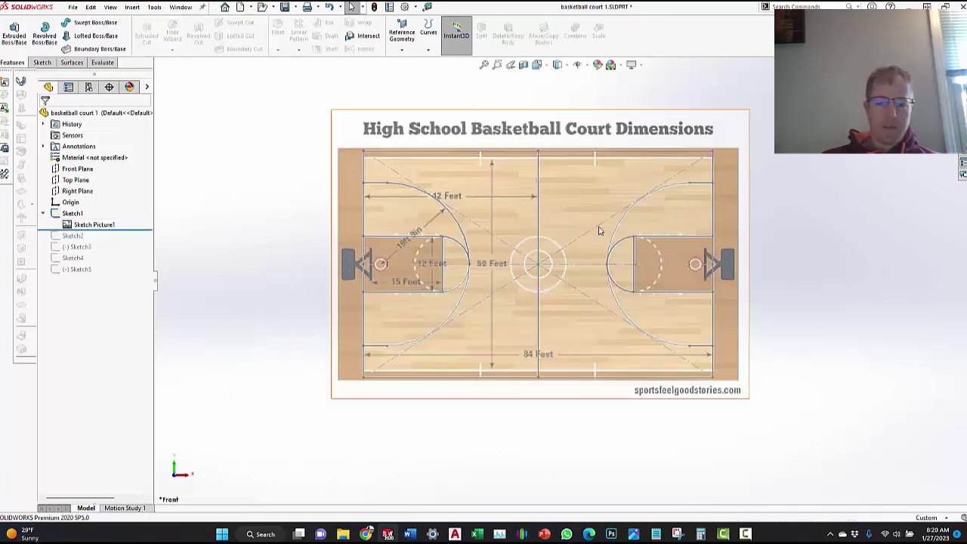
right_click(83, 225)
left_click(110, 256)
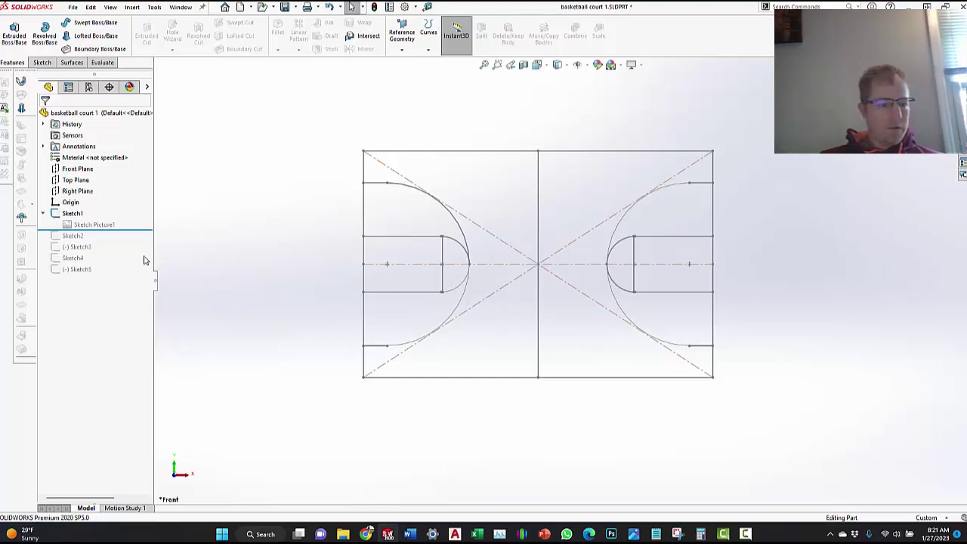
Step: Roll the model forward past Sketch2 to include Sketch3, preview the cat logo, and close the logo photo
left_click(140, 230)
left_click_drag(141, 229, 140, 245)
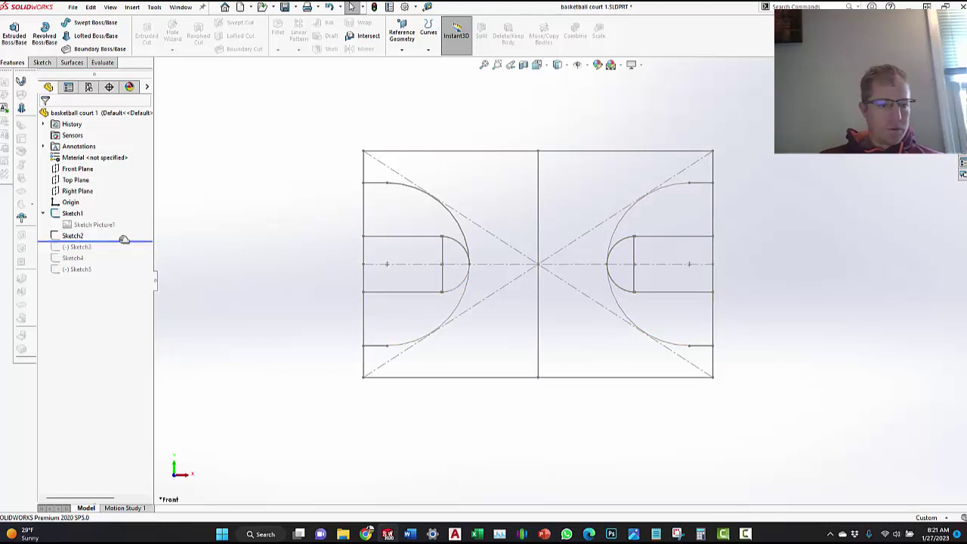
left_click_drag(123, 241, 123, 252)
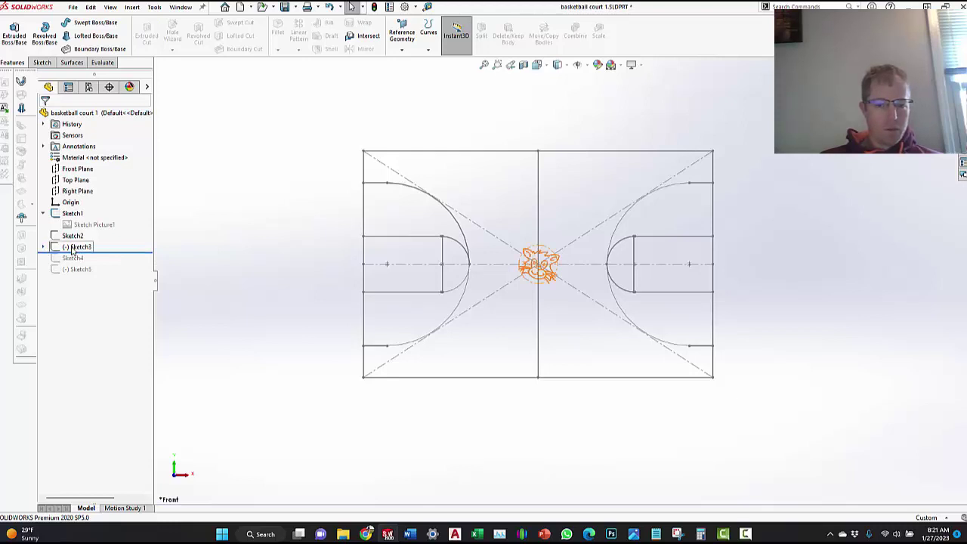
left_click(67, 250)
left_click(501, 484)
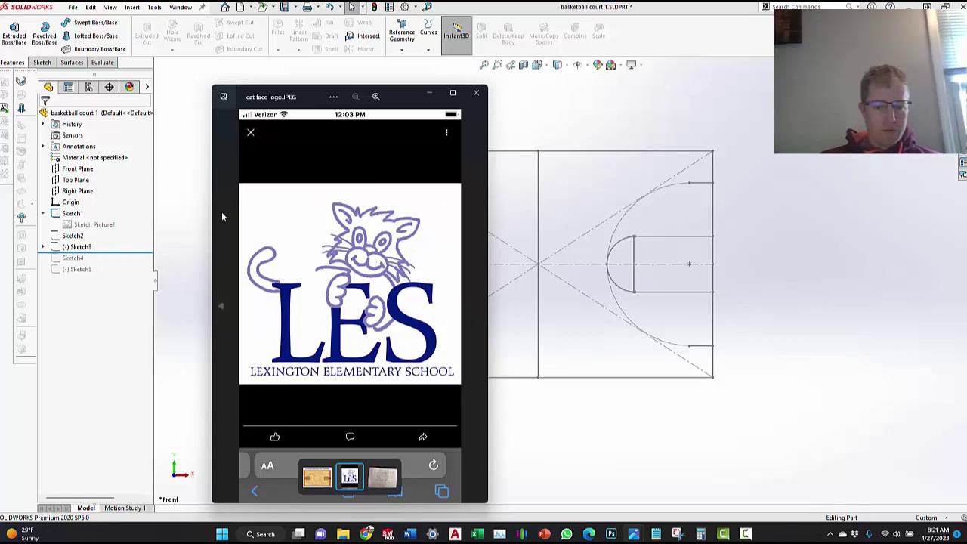
left_click(429, 92)
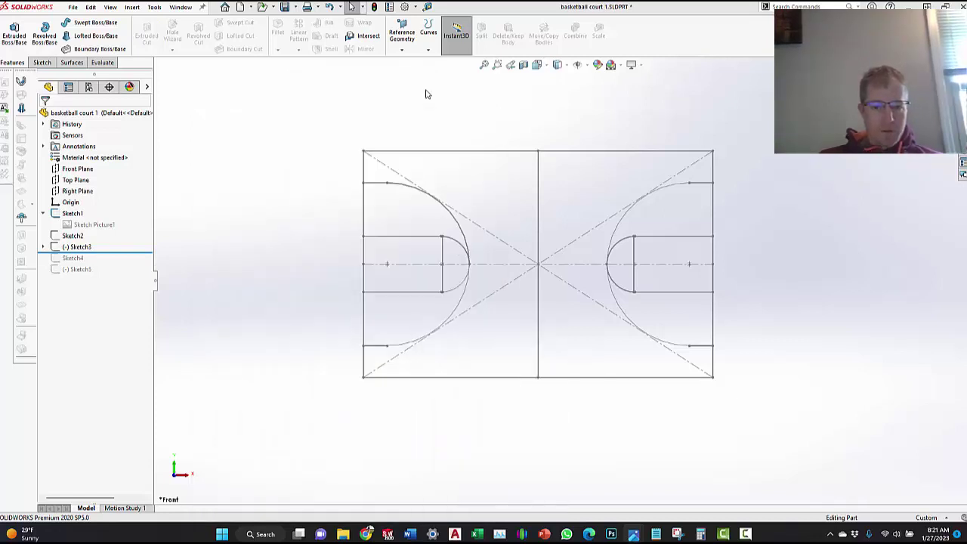
Step: Edit Sketch3 and expand it to reveal Sketch Picture2, then exit the sketch with Ctrl+B
left_click(80, 248)
left_click(90, 217)
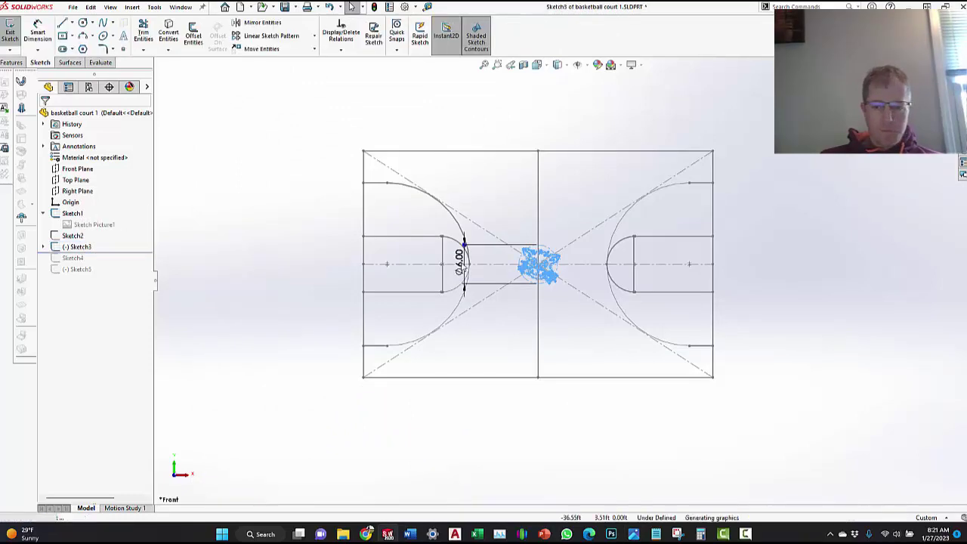
left_click(43, 248)
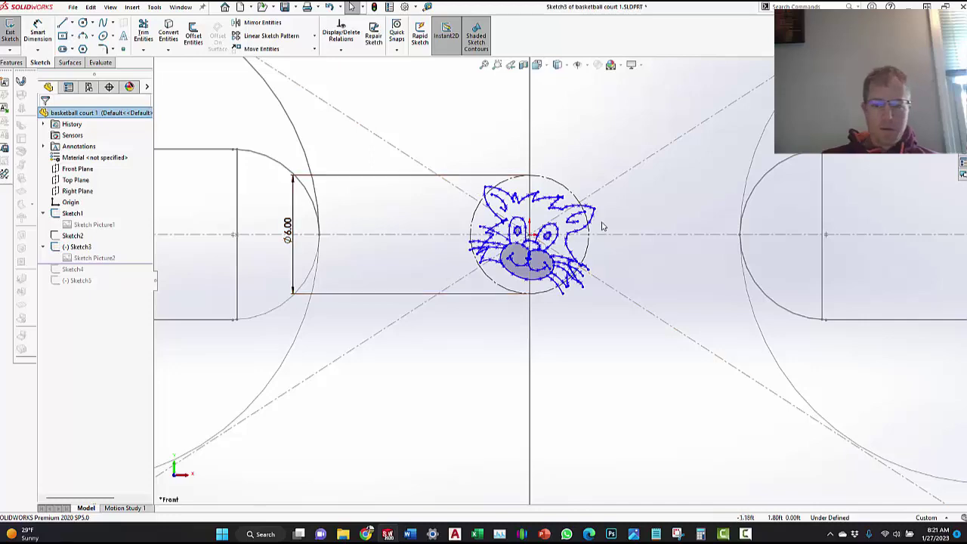
scroll(597, 227, "down", 2)
scroll(432, 237, "up", 3)
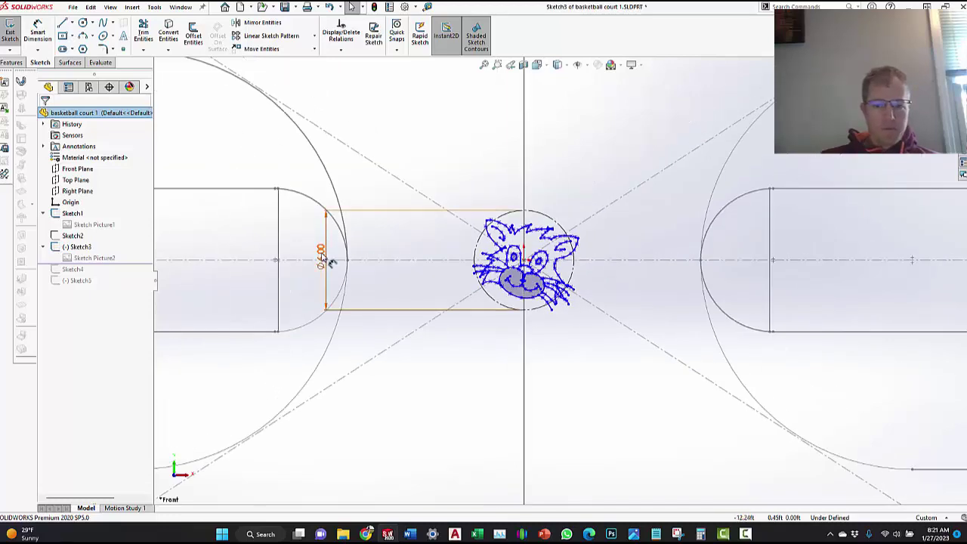
scroll(628, 270, "up", 2)
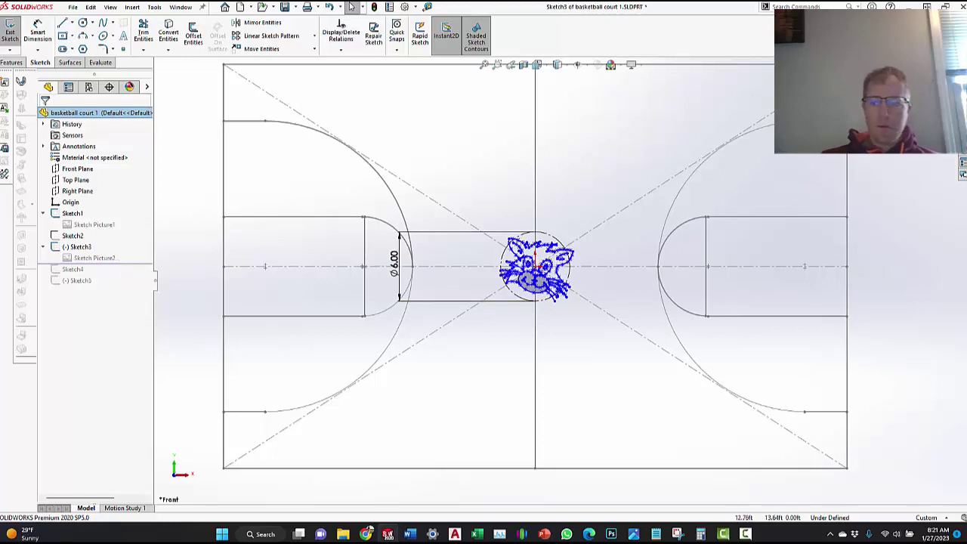
right_click(100, 259)
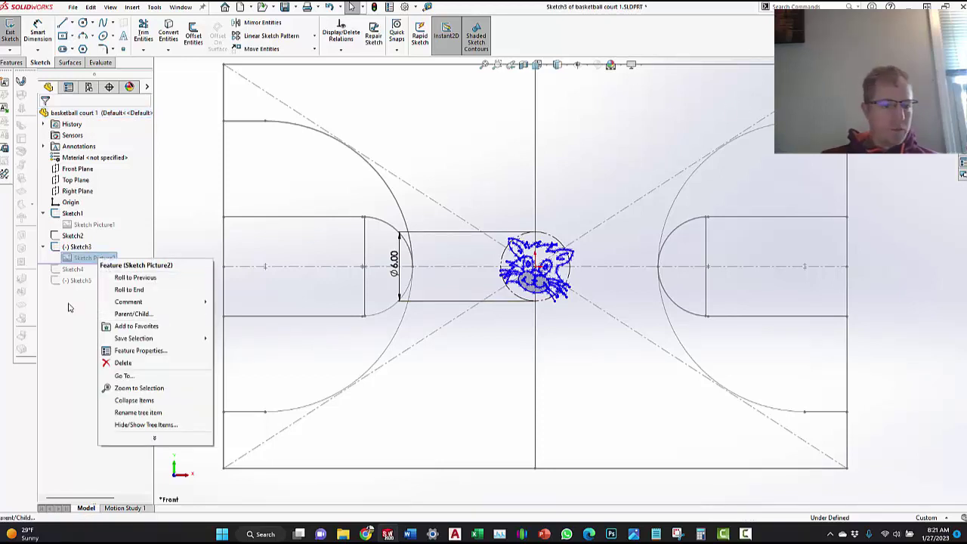
left_click(910, 164)
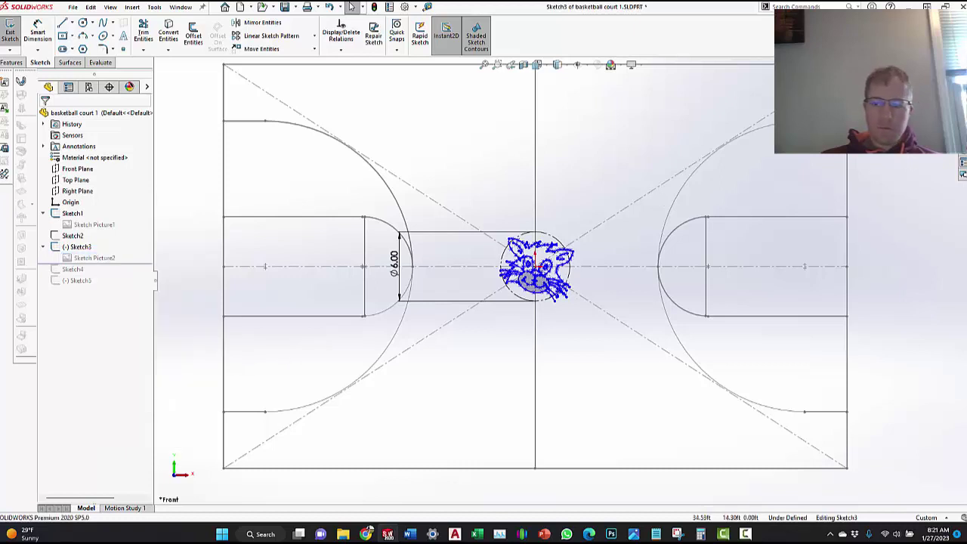
key("ctrl+b")
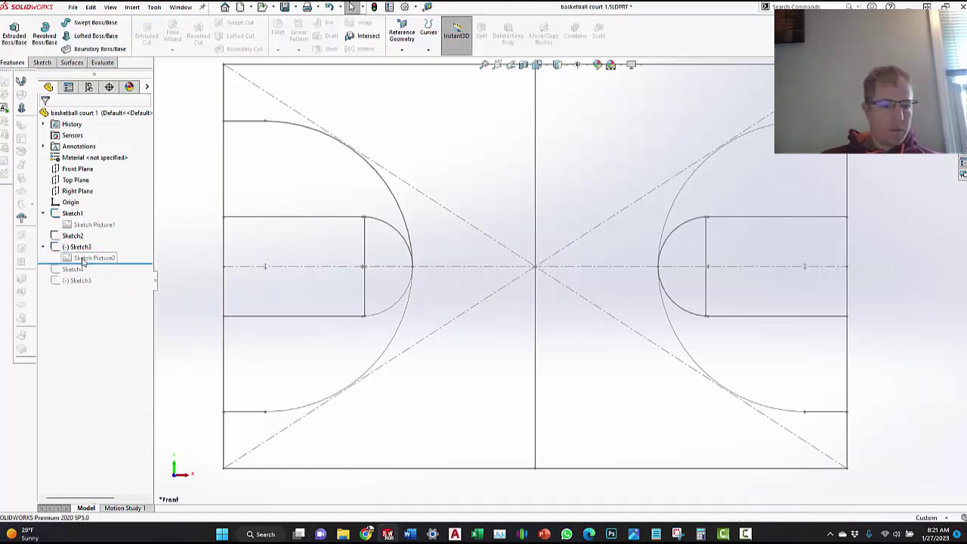
Step: Unsuppress Sketch Picture2 and select Sketch3
right_click(83, 260)
left_click(107, 293)
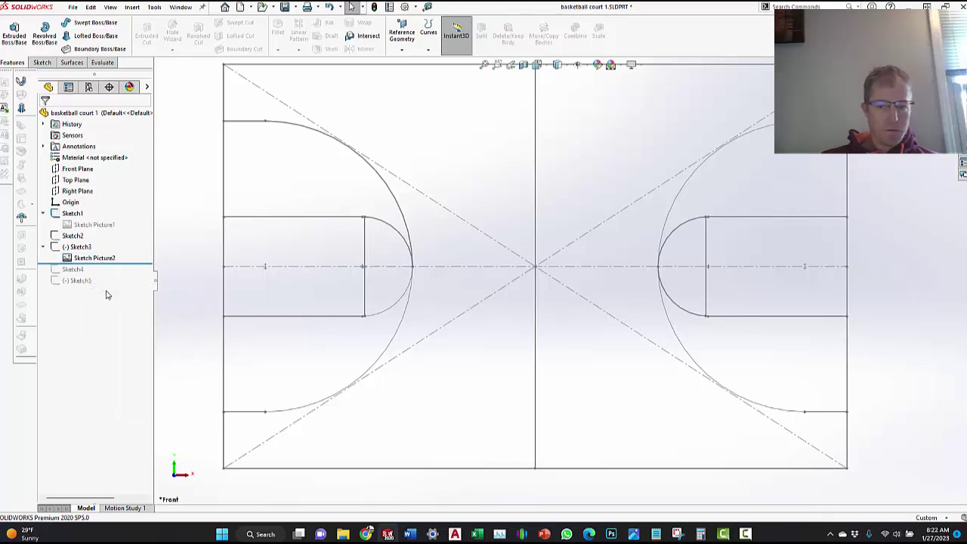
left_click(80, 247)
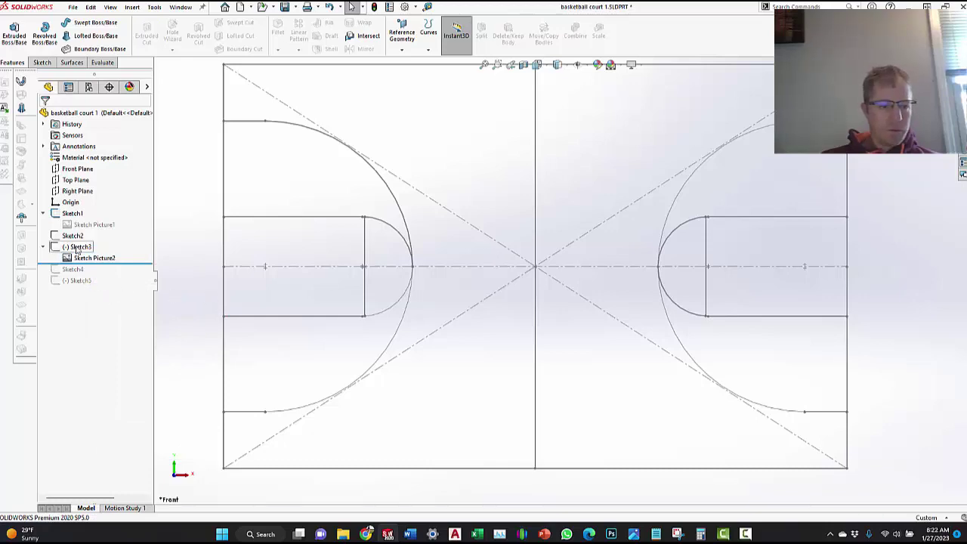
Step: Reopen Sketch3 and zoom in on the traced cat mascot outlines over the LES logo
left_click(95, 219)
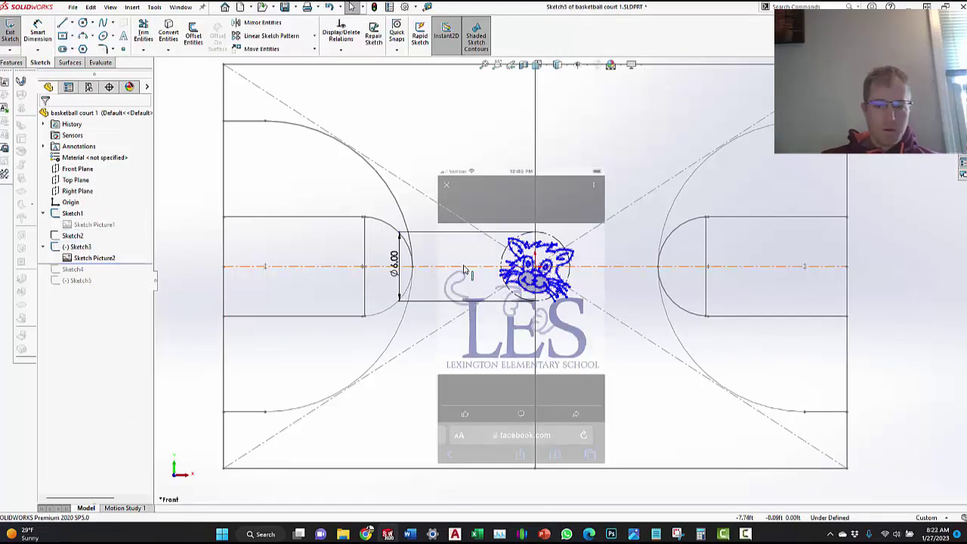
scroll(529, 287, "up", 2)
scroll(529, 288, "up", 3)
scroll(525, 378, "up", 1)
scroll(534, 324, "up", 2)
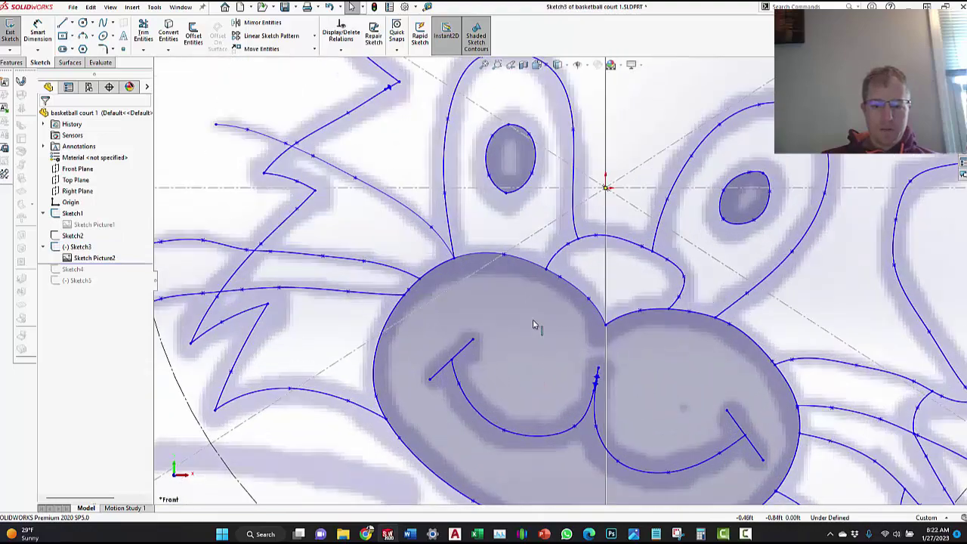
scroll(555, 281, "up", 2)
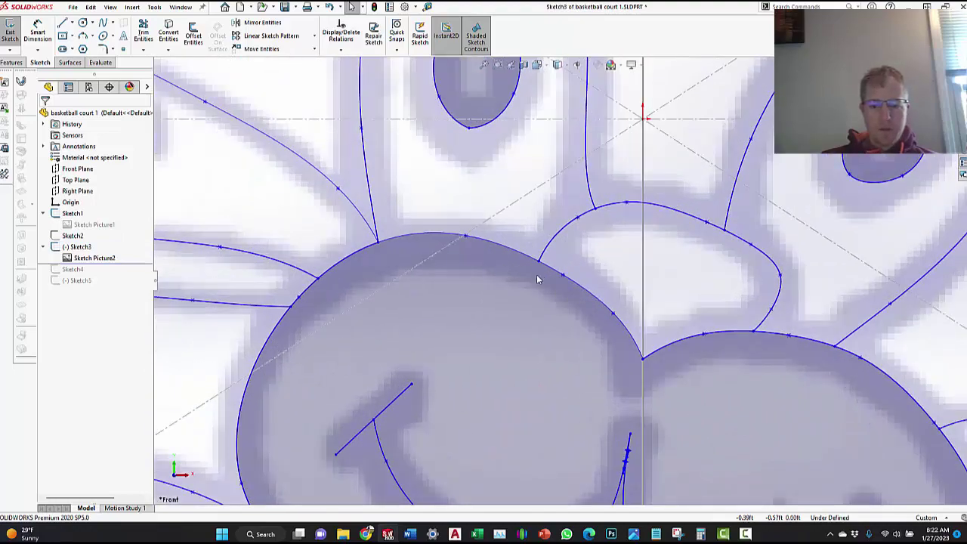
scroll(538, 265, "down", 2)
scroll(514, 325, "up", 3)
scroll(495, 382, "up", 1)
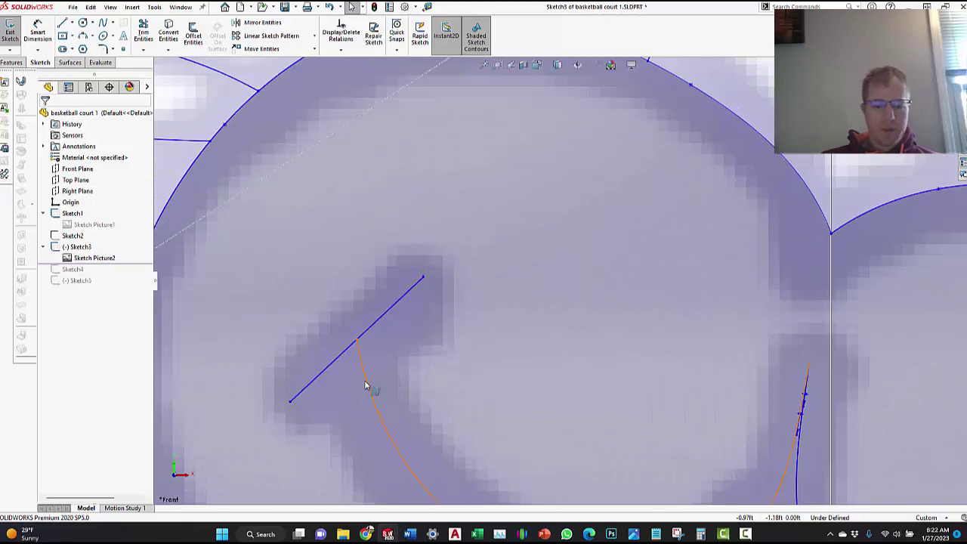
scroll(367, 332, "down", 3)
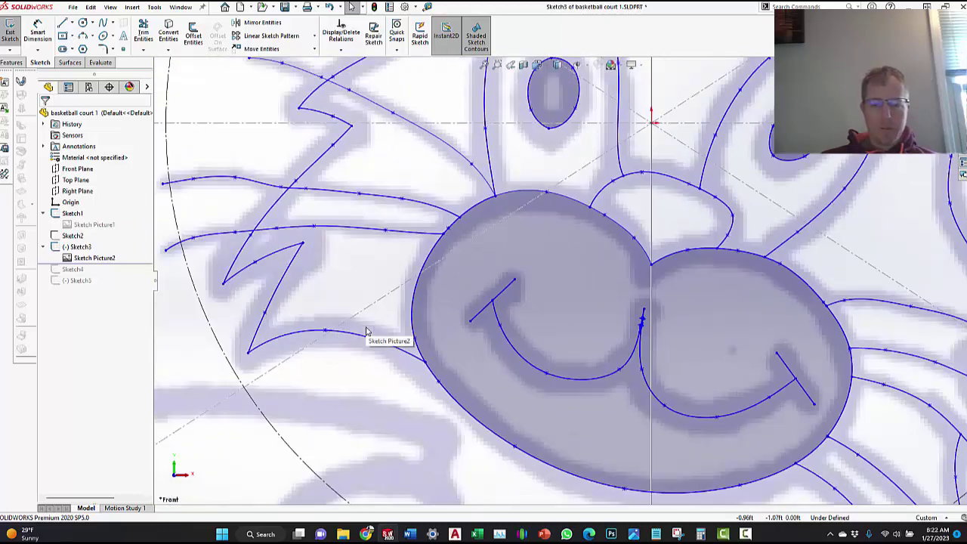
scroll(540, 228, "up", 3)
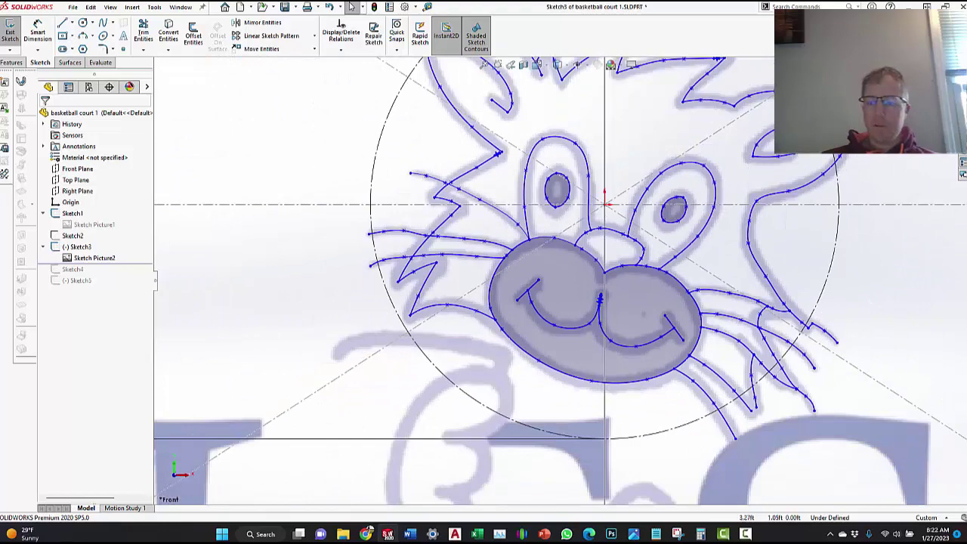
scroll(729, 303, "down", 1)
scroll(729, 302, "down", 2)
scroll(729, 302, "down", 1)
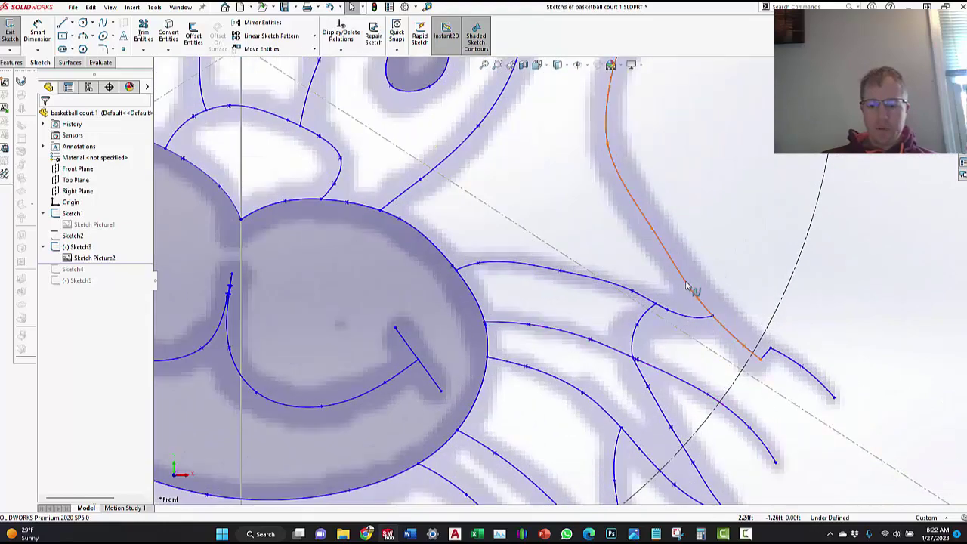
scroll(691, 291, "up", 1)
scroll(684, 287, "up", 1)
scroll(643, 263, "up", 1)
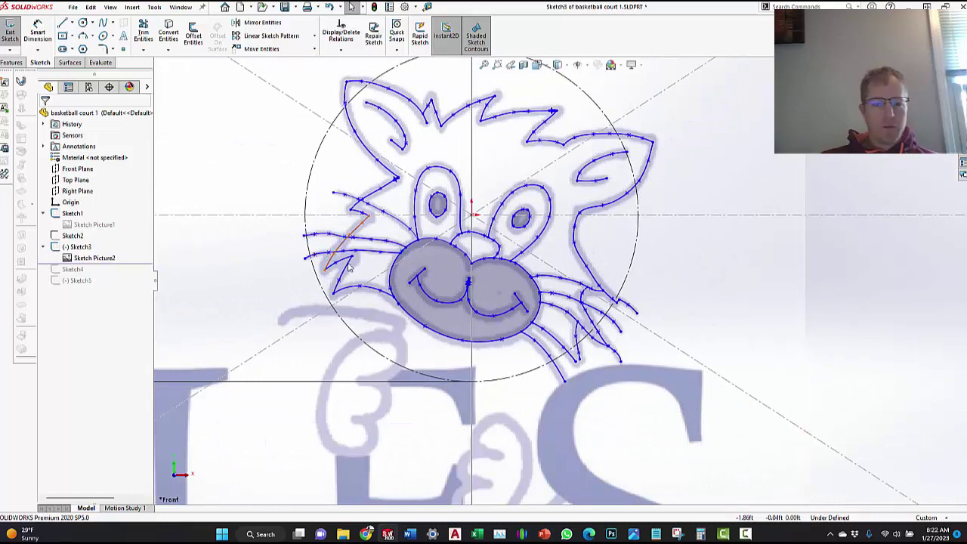
scroll(548, 259, "down", 1)
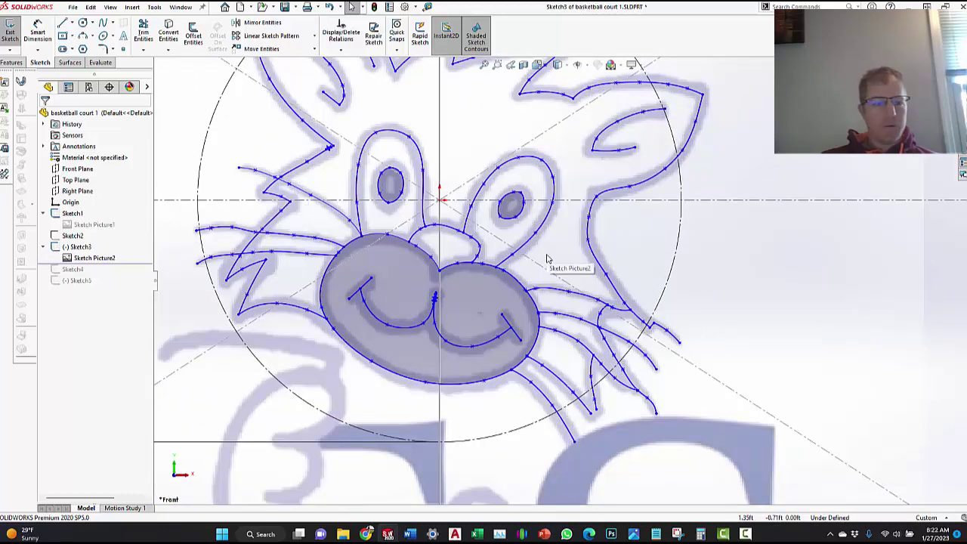
scroll(548, 258, "up", 1)
scroll(610, 168, "up", 1)
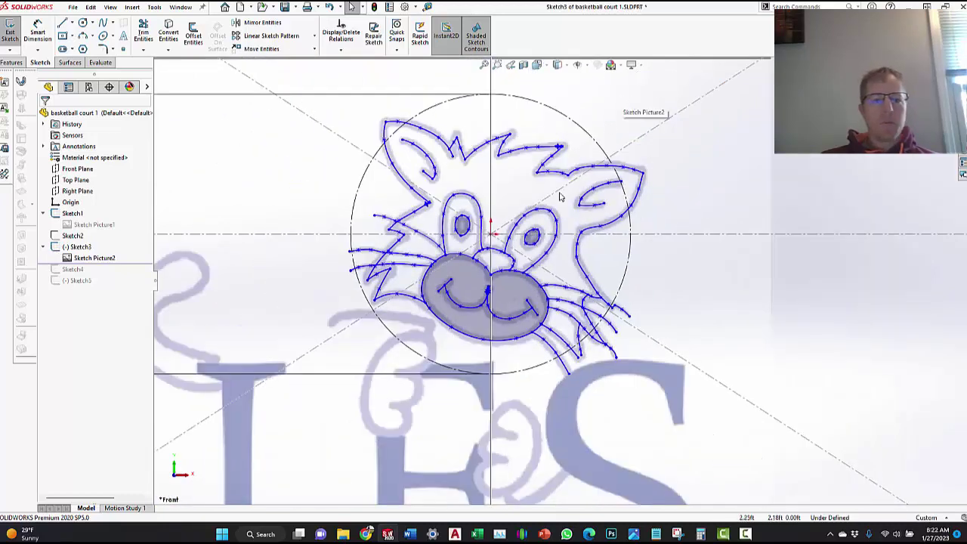
scroll(561, 197, "down", 2)
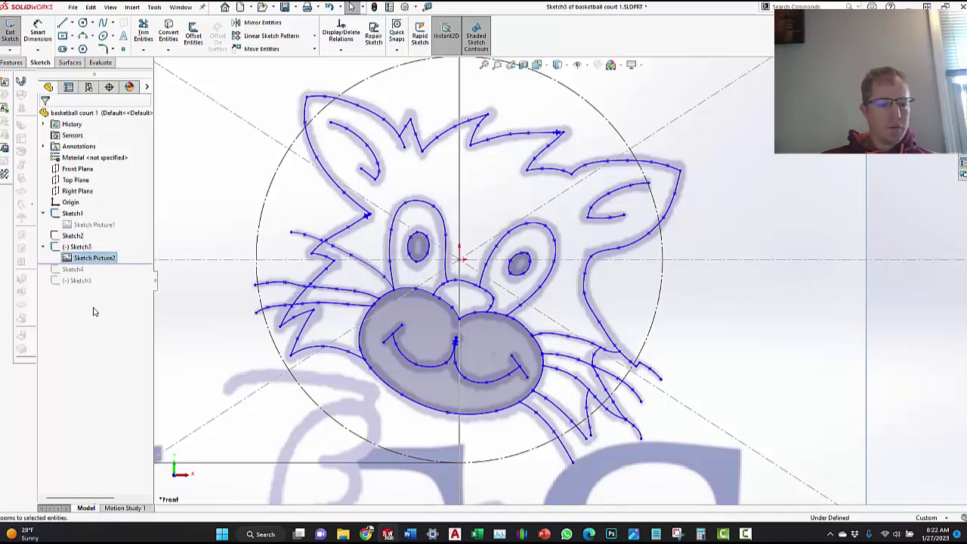
Step: Open Sketch Picture2's properties and set the cat logo's transparency to 0.40
right_click(79, 257)
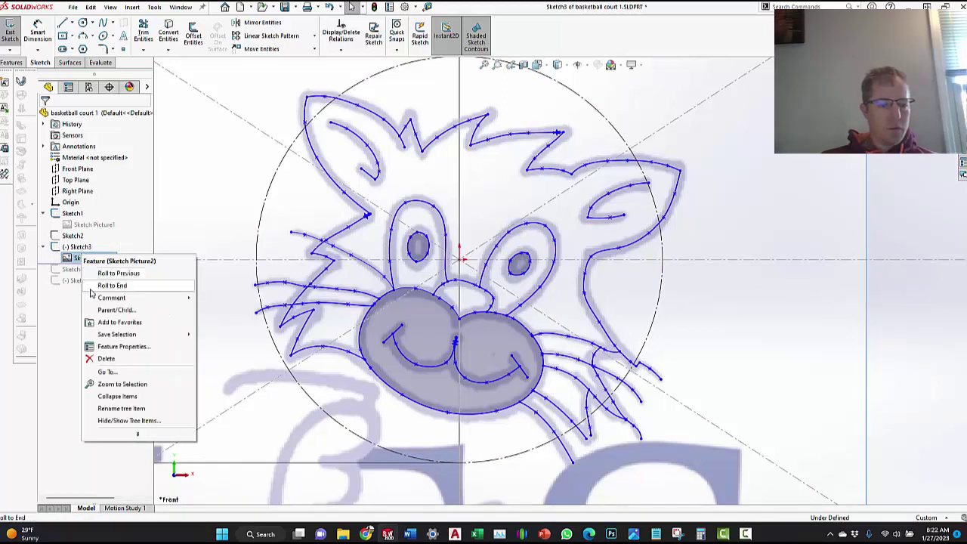
left_click(54, 394)
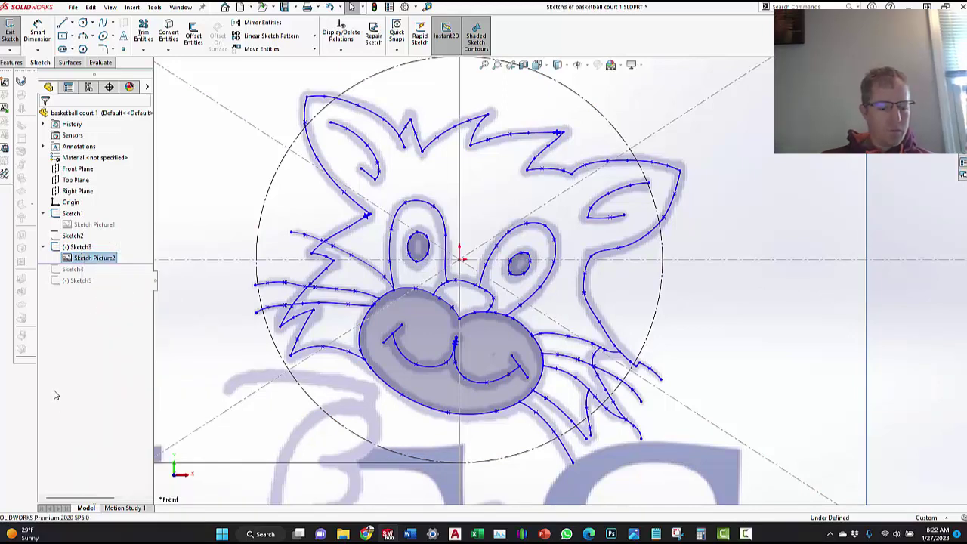
double_click(78, 259)
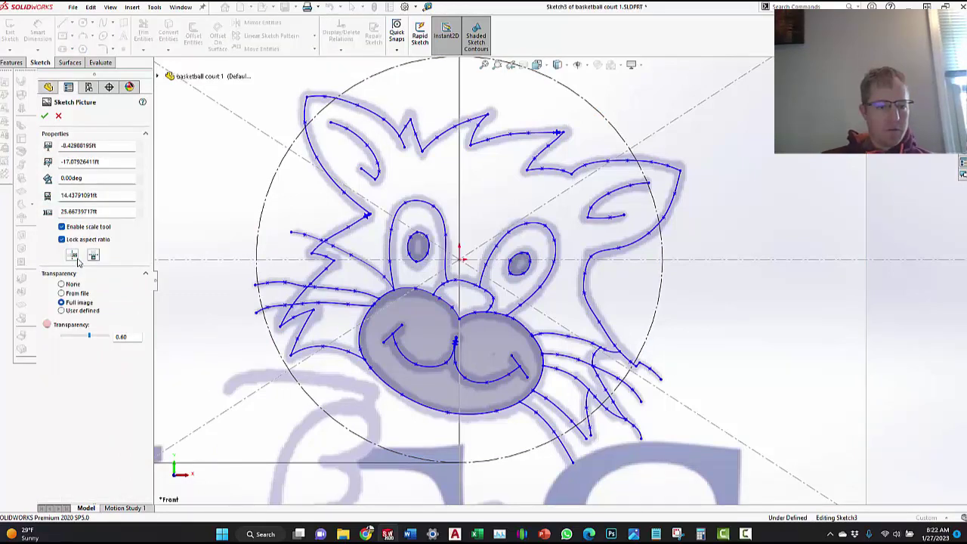
left_click(62, 338)
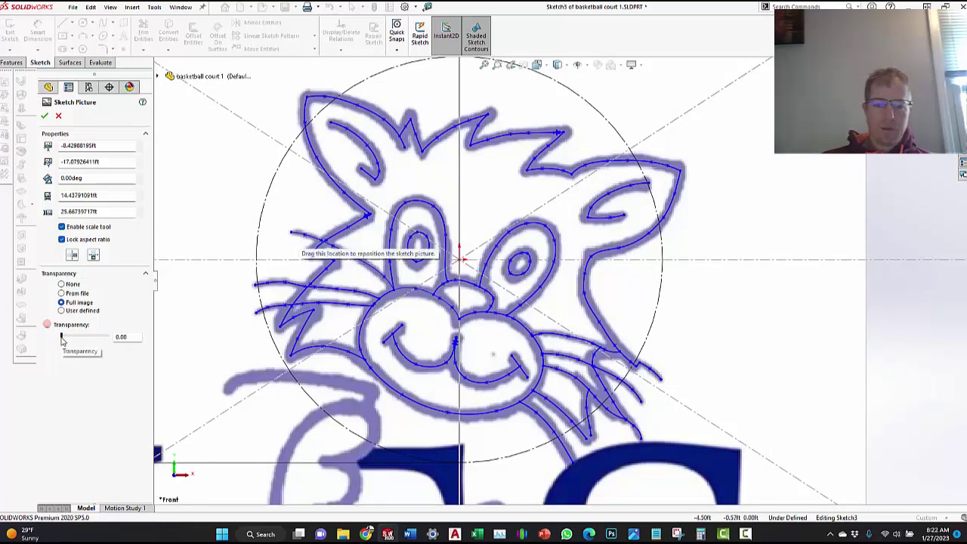
left_click(110, 343)
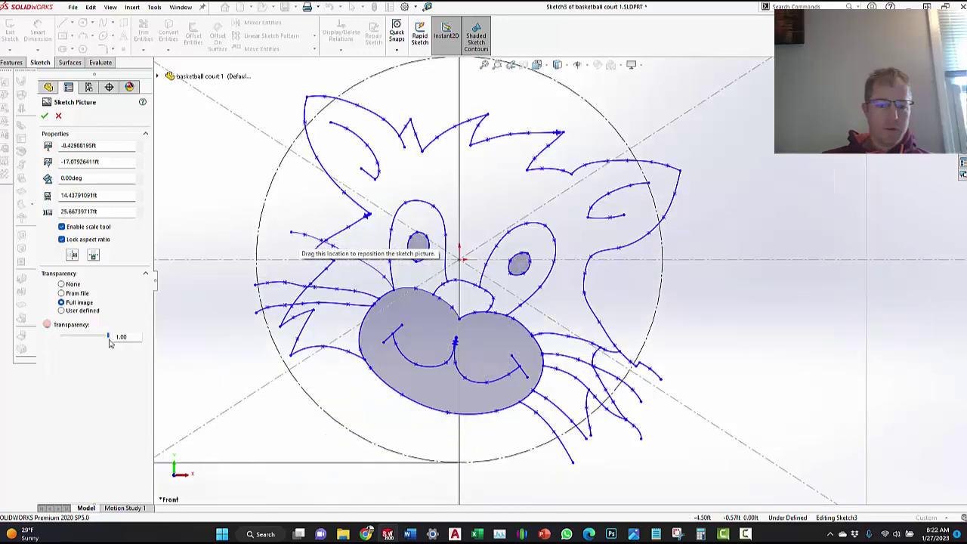
left_click_drag(108, 340, 102, 338)
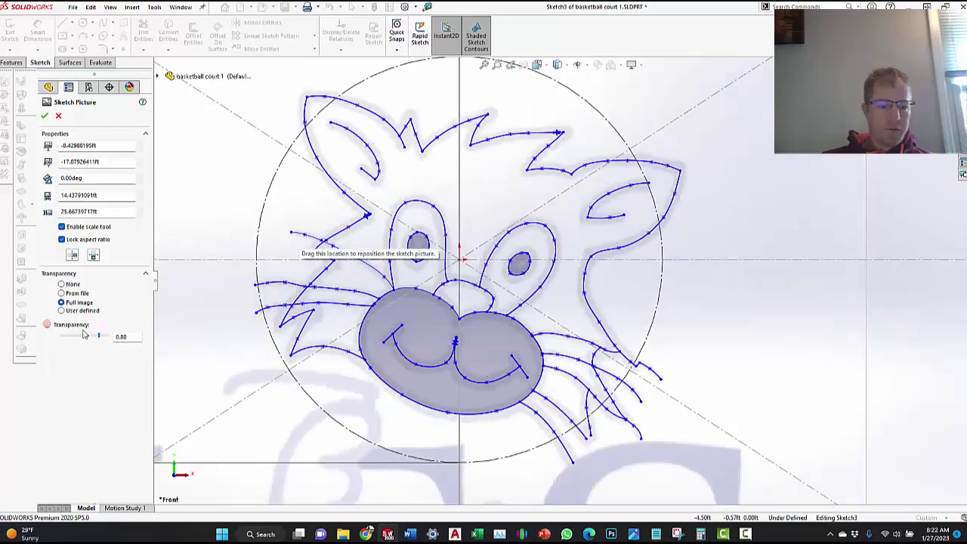
left_click_drag(87, 338, 85, 339)
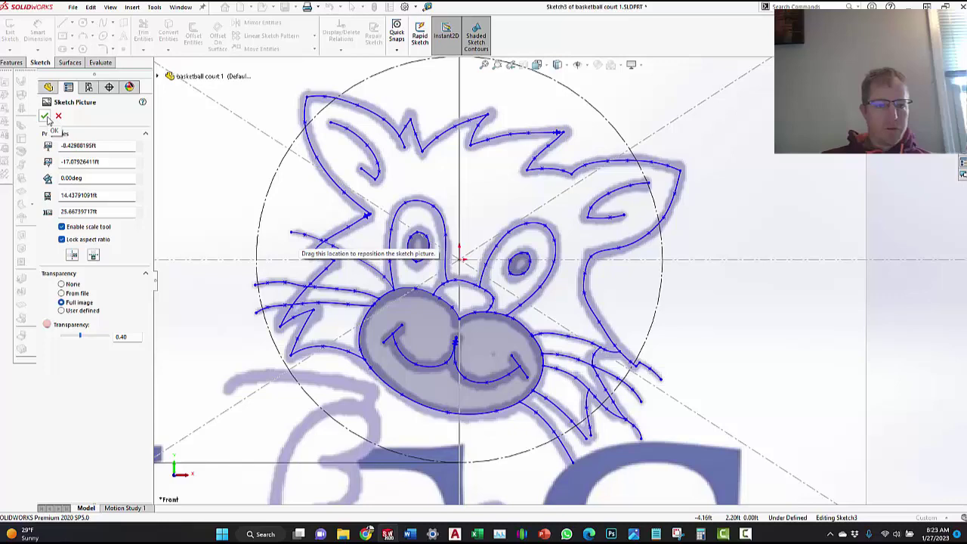
Step: Accept the sketch picture settings and exit Sketch3
left_click(44, 117)
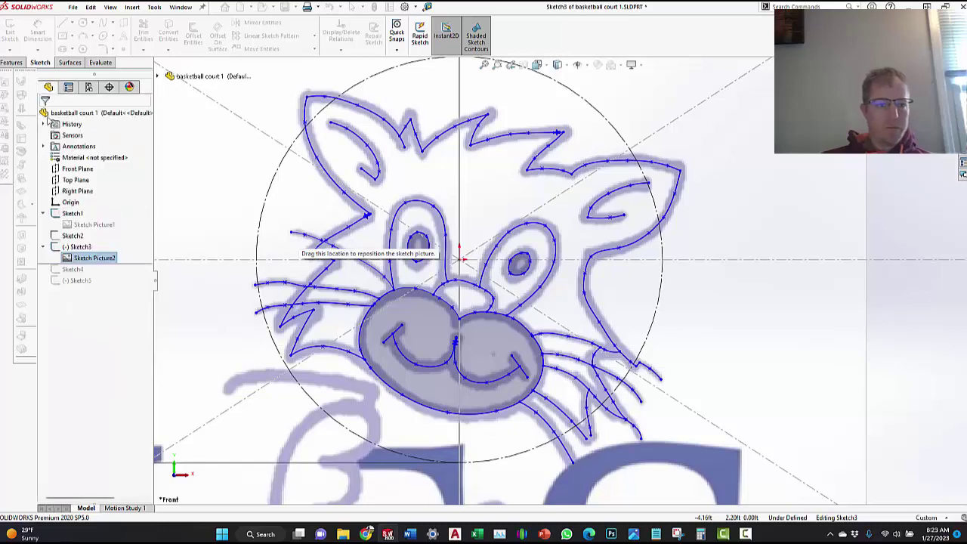
scroll(560, 272, "up", 3)
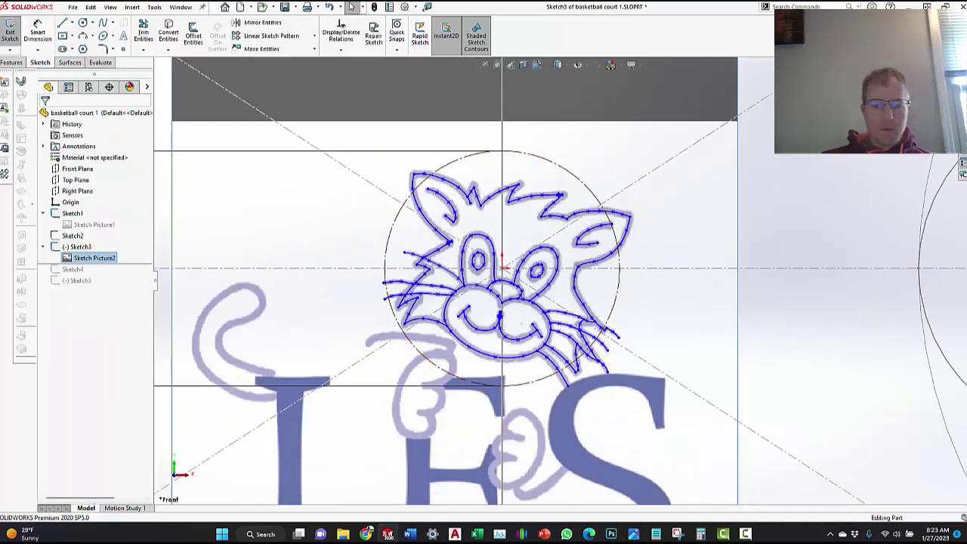
left_click(931, 76)
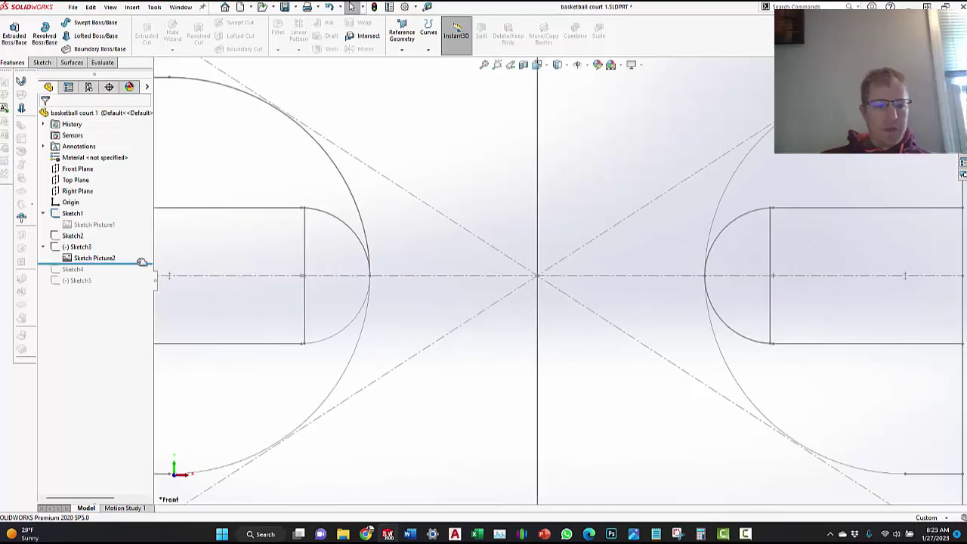
Step: Roll forward past Sketch4, show Sketch4, hide Sketch1, then roll forward to include Sketch5
left_click_drag(142, 261, 140, 273)
key("f")
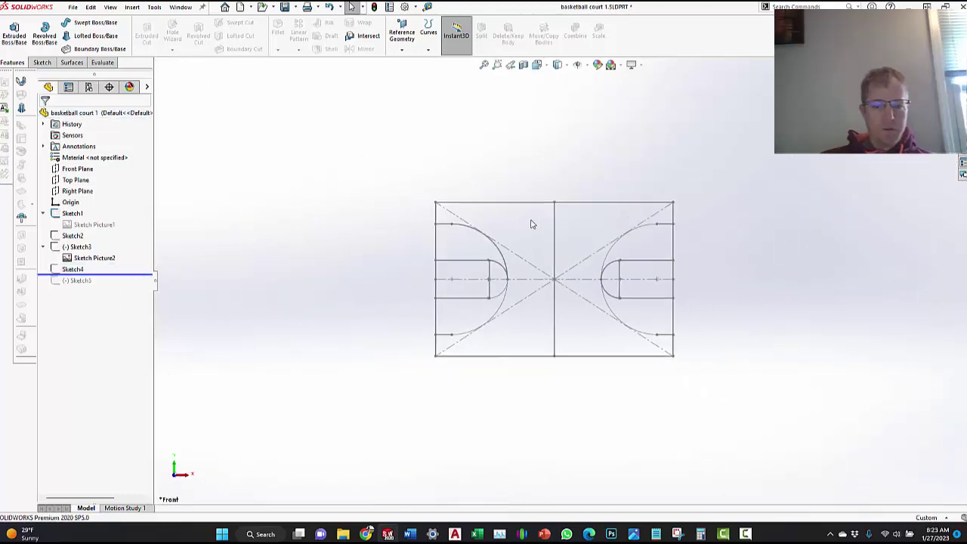
left_click(73, 269)
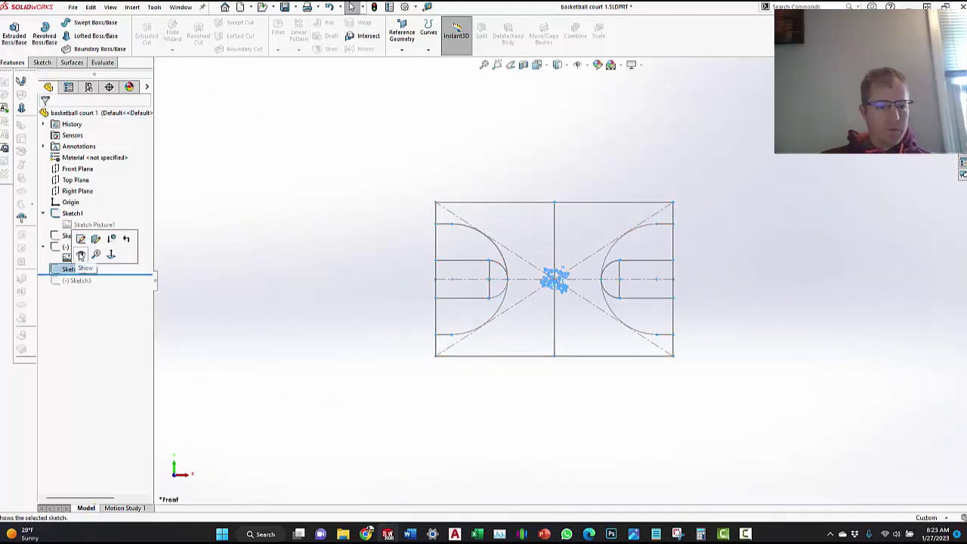
left_click(310, 282)
left_click(73, 214)
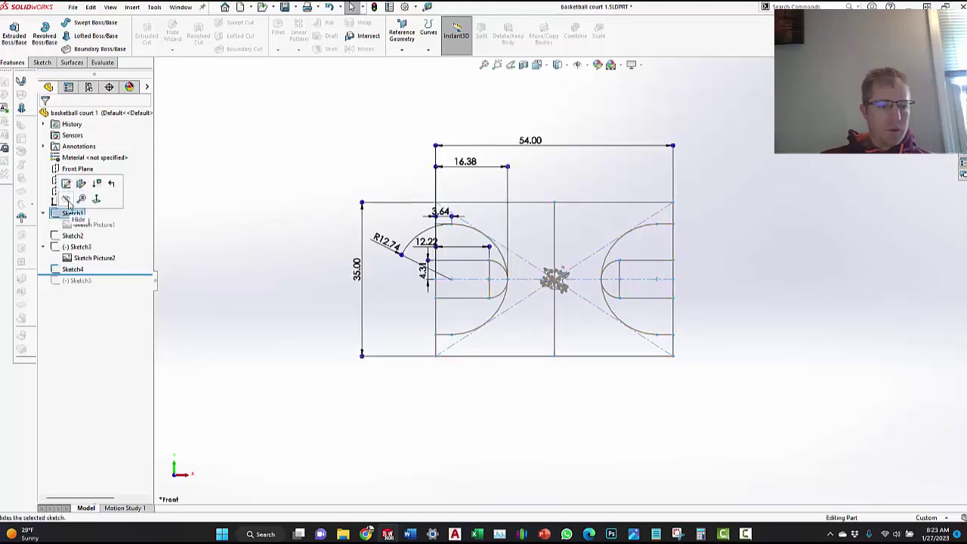
left_click(85, 195)
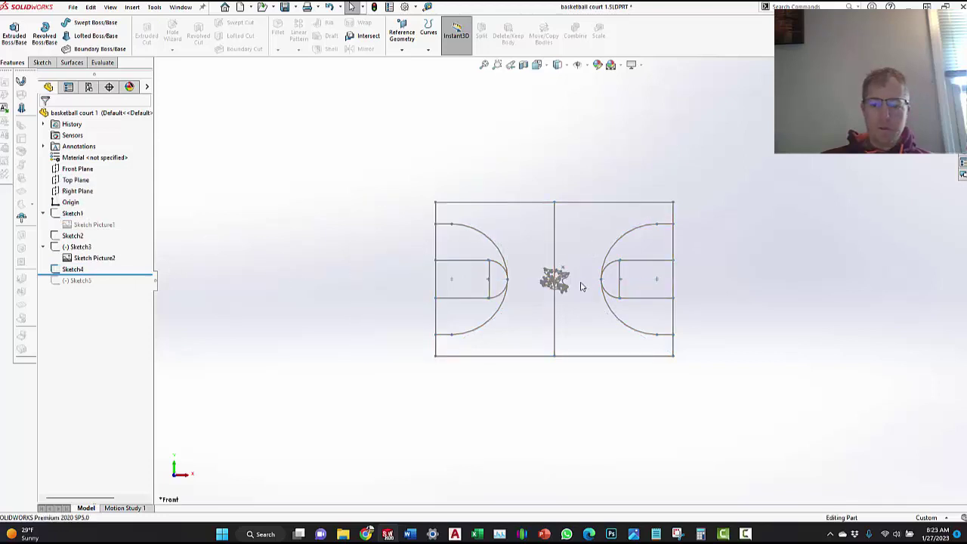
scroll(582, 287, "down", 5)
scroll(567, 281, "up", 4)
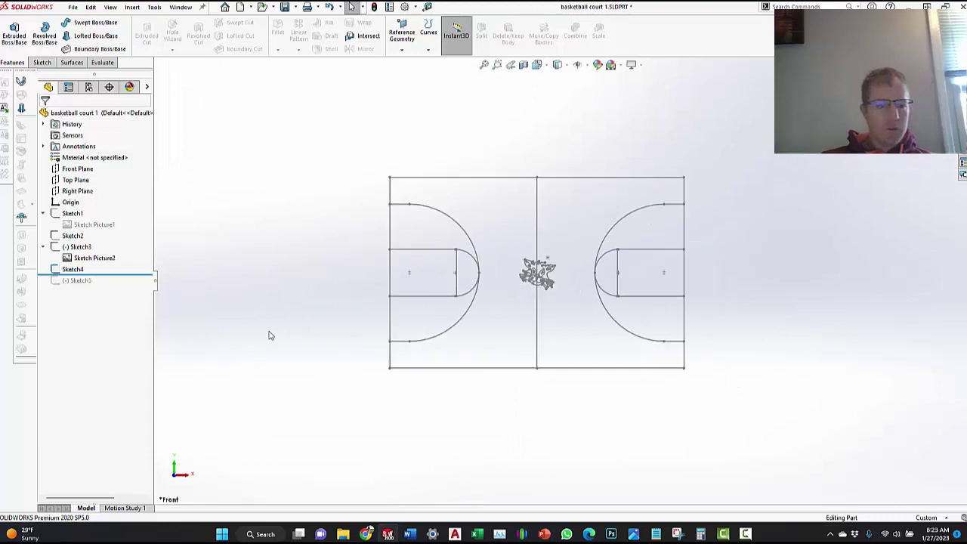
left_click_drag(142, 276, 143, 285)
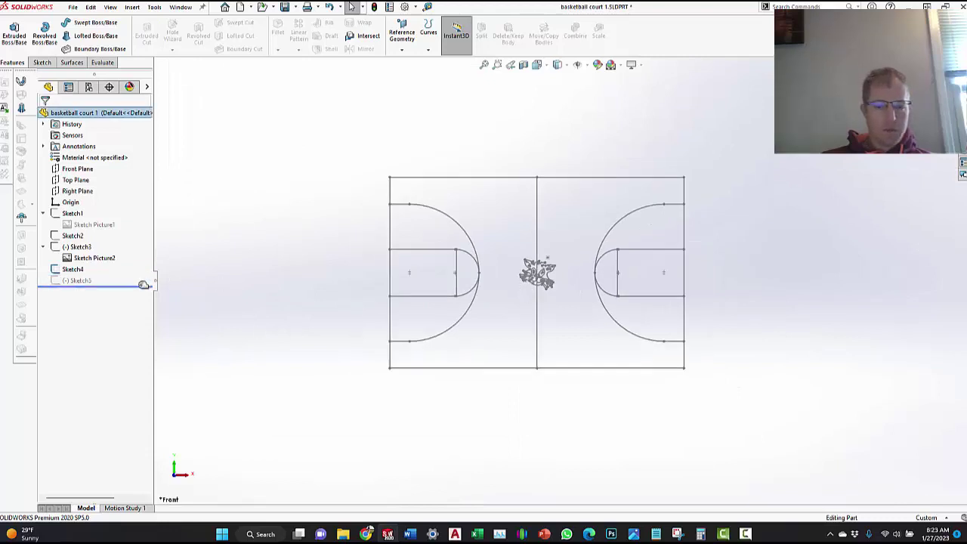
left_click(70, 284)
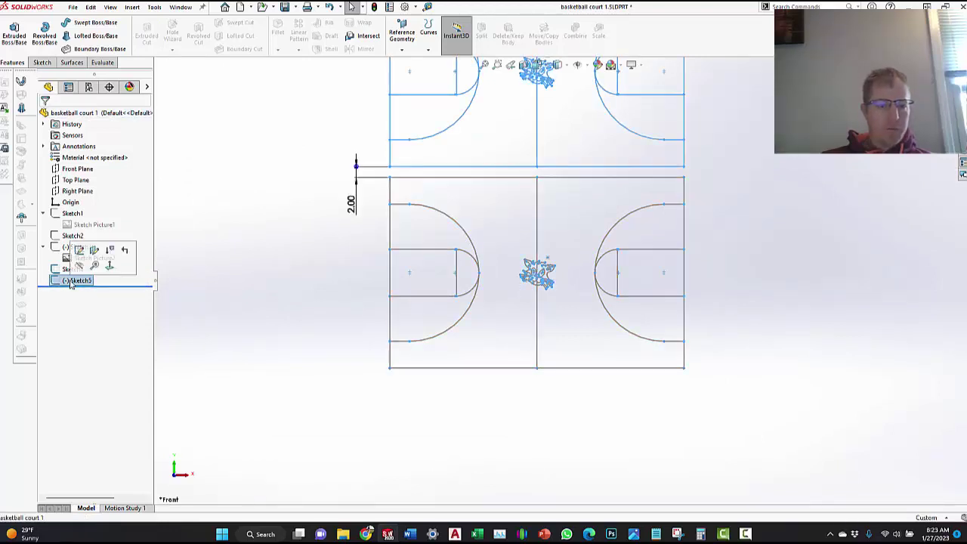
left_click(79, 253)
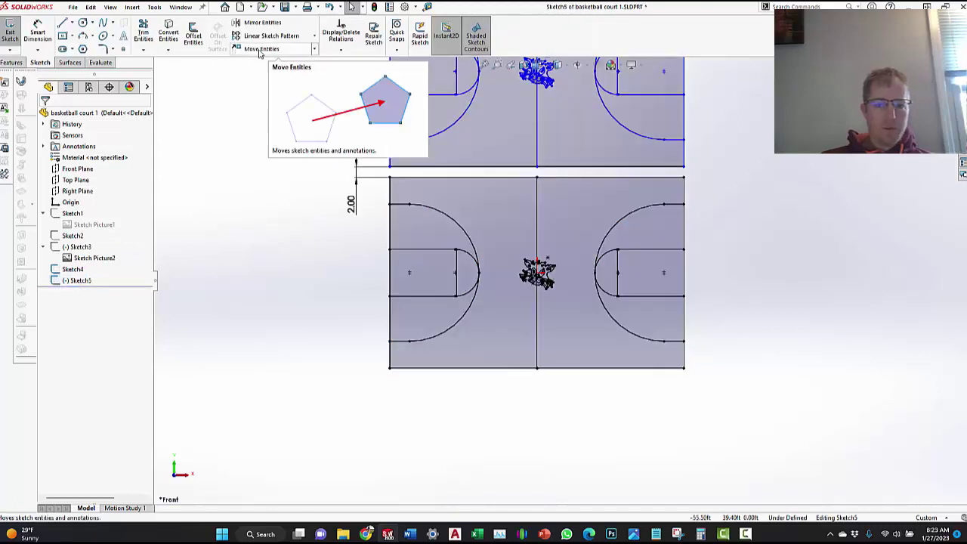
scroll(559, 279, "up", 3)
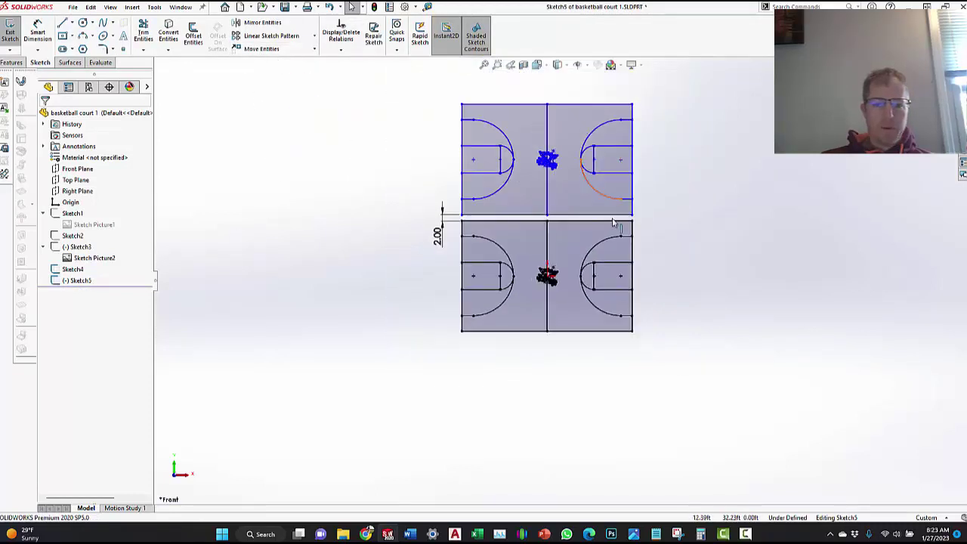
scroll(613, 219, "down", 5)
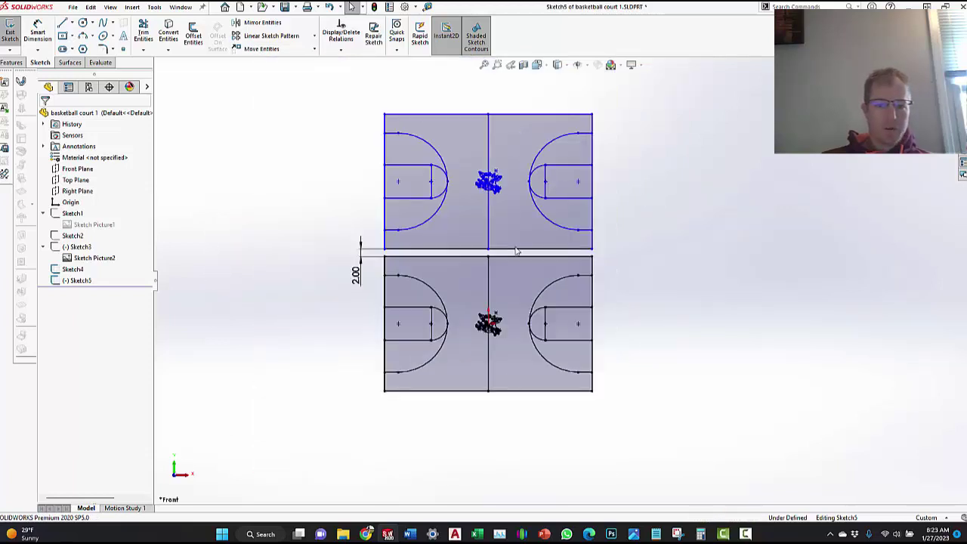
scroll(399, 254, "up", 3)
scroll(609, 220, "down", 3)
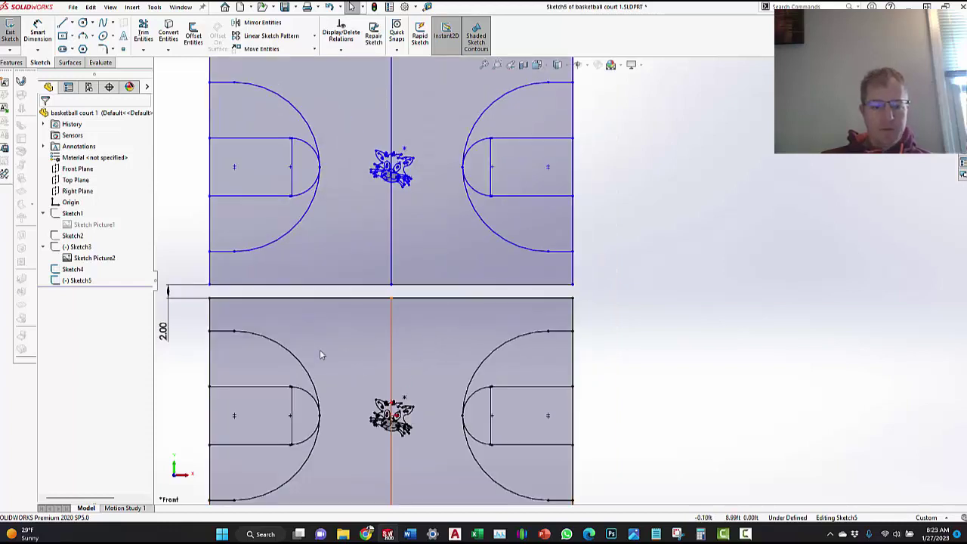
key("z")
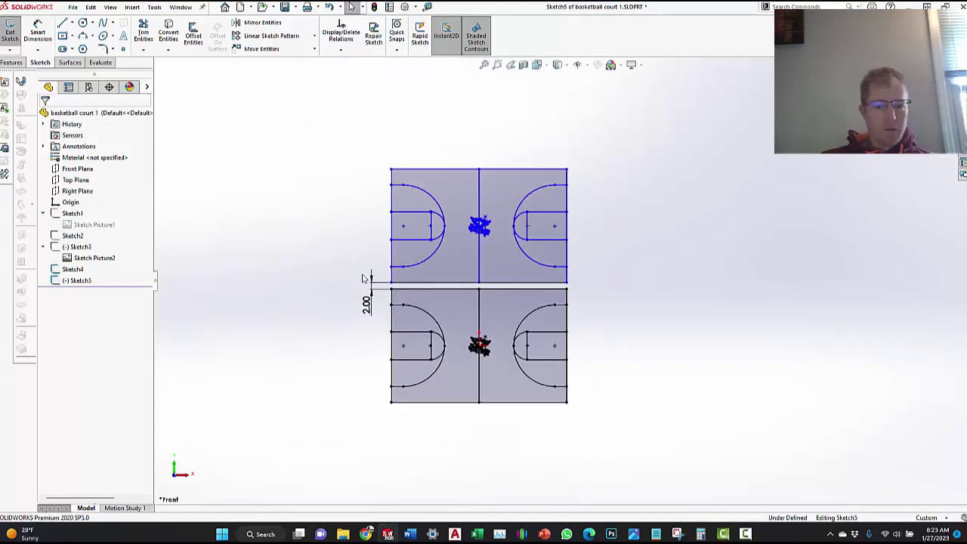
left_click_drag(337, 133, 605, 292)
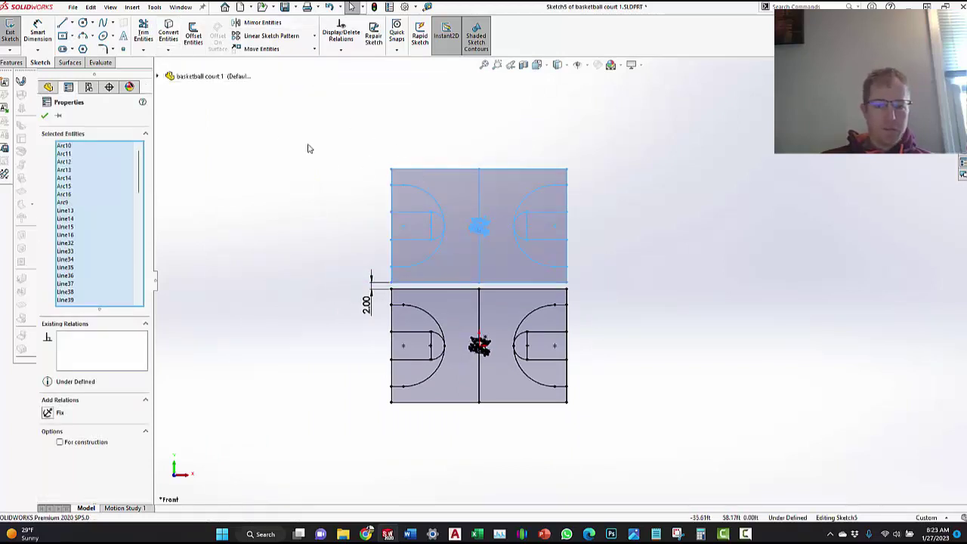
left_click(54, 115)
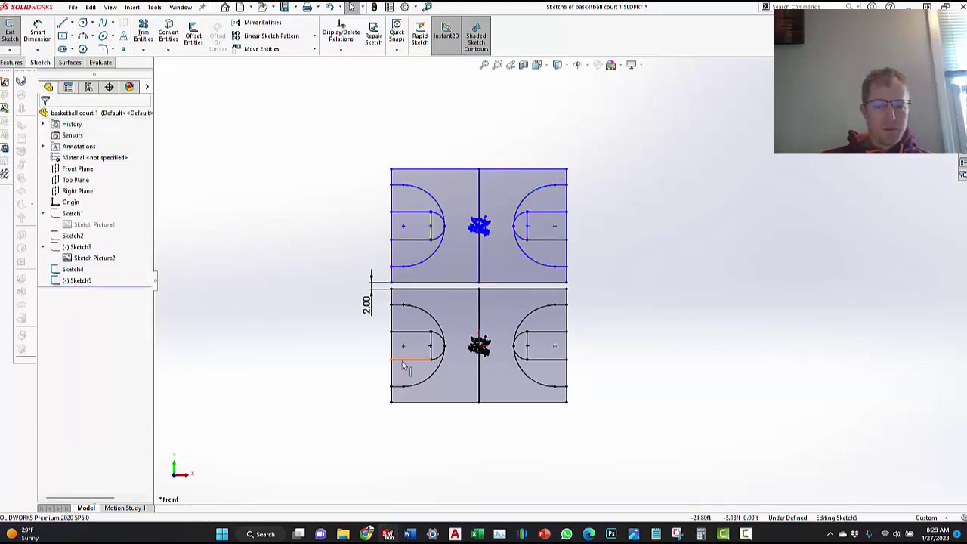
scroll(533, 310, "down", 3)
scroll(533, 310, "down", 1)
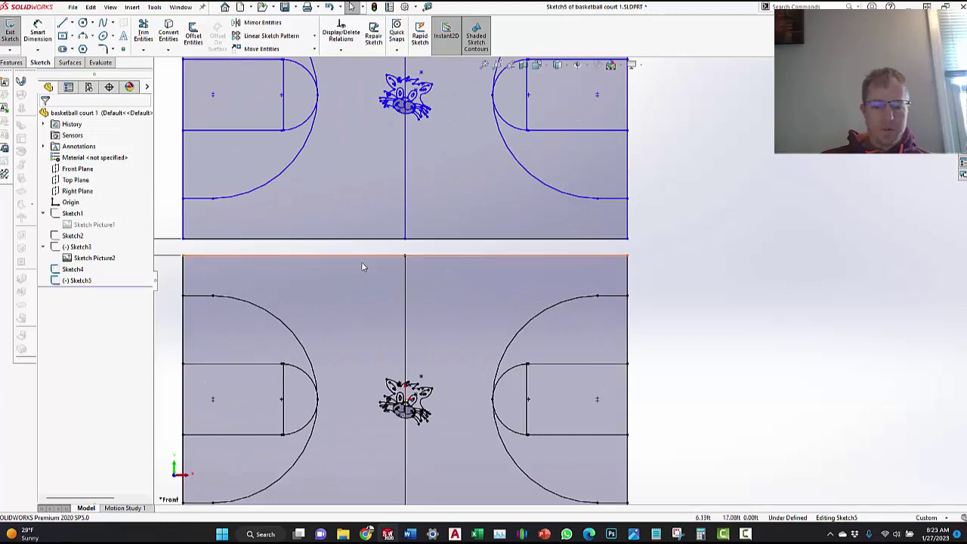
scroll(528, 236, "up", 1)
scroll(528, 236, "up", 1)
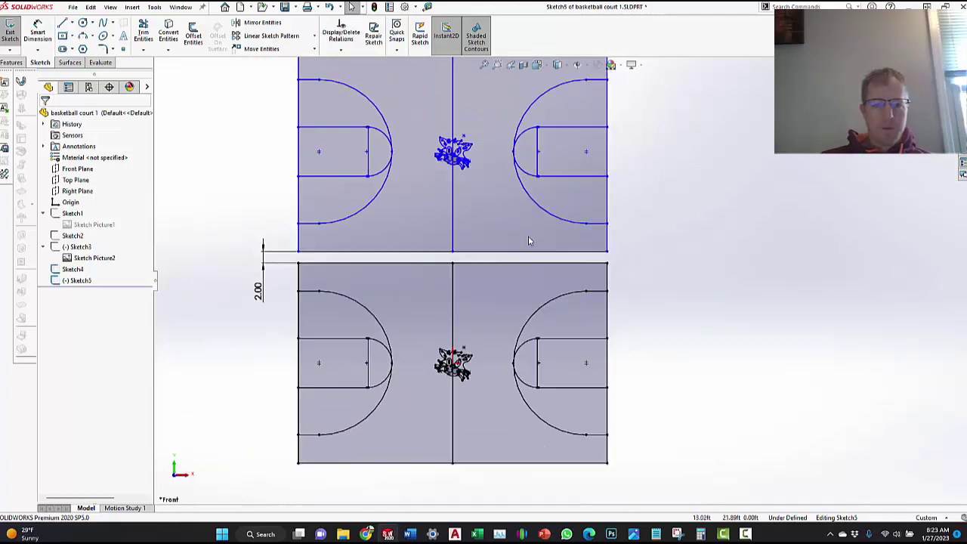
scroll(529, 236, "up", 1)
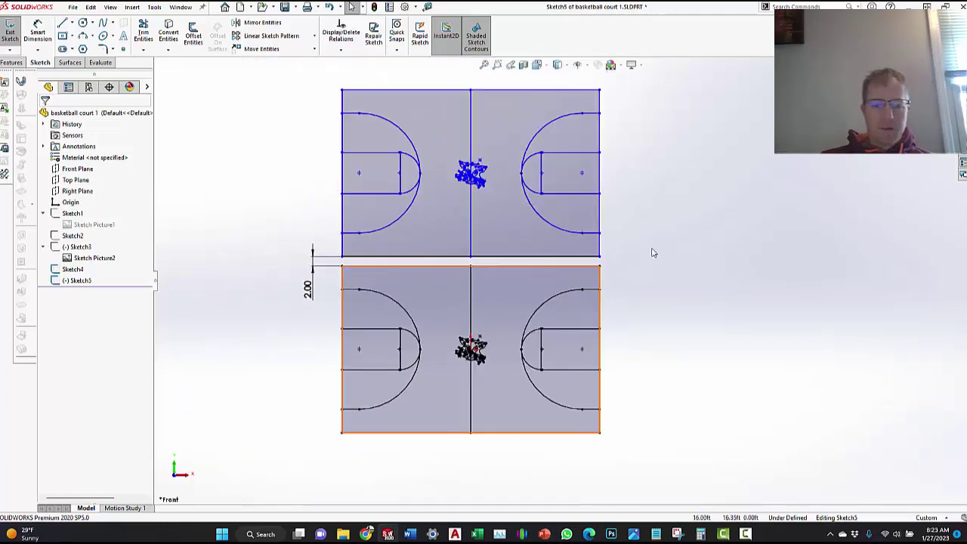
scroll(724, 243, "down", 1)
scroll(724, 243, "up", 2)
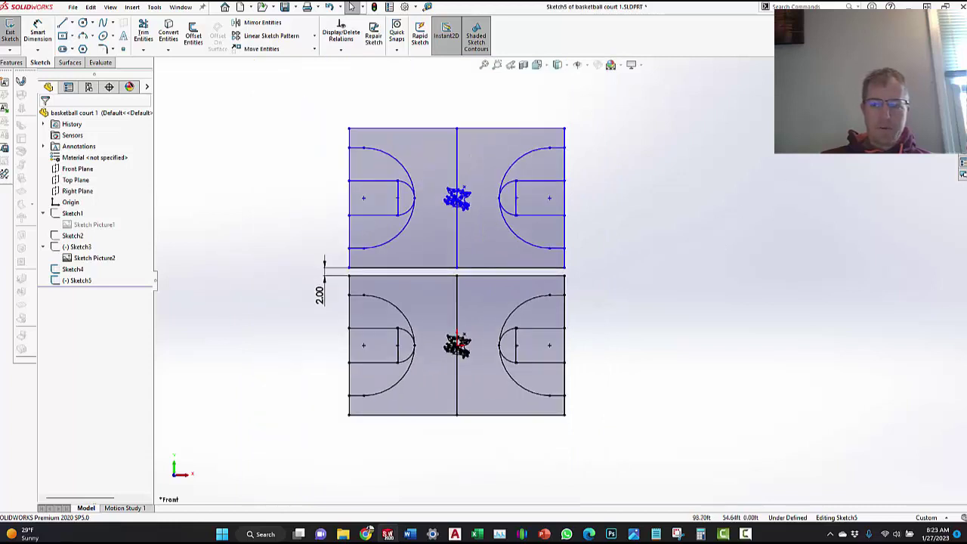
left_click(941, 74)
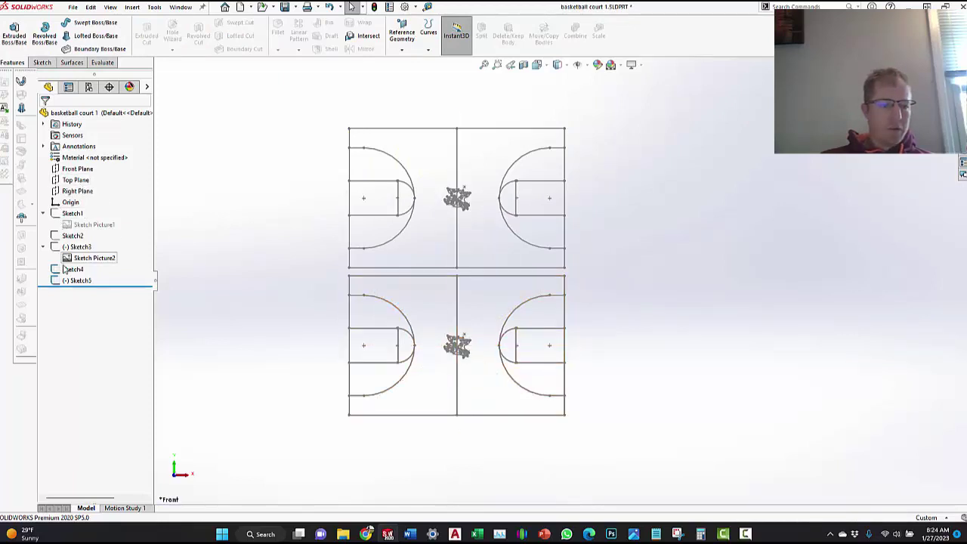
Step: Show Sketch2's crossing construction diagonals on the lower court and start a Save As copy
left_click(71, 236)
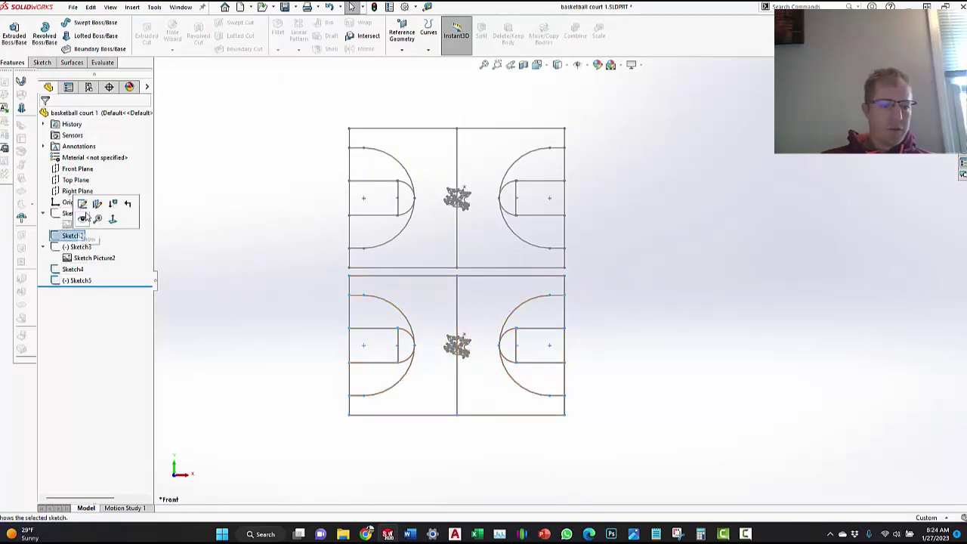
left_click(87, 217)
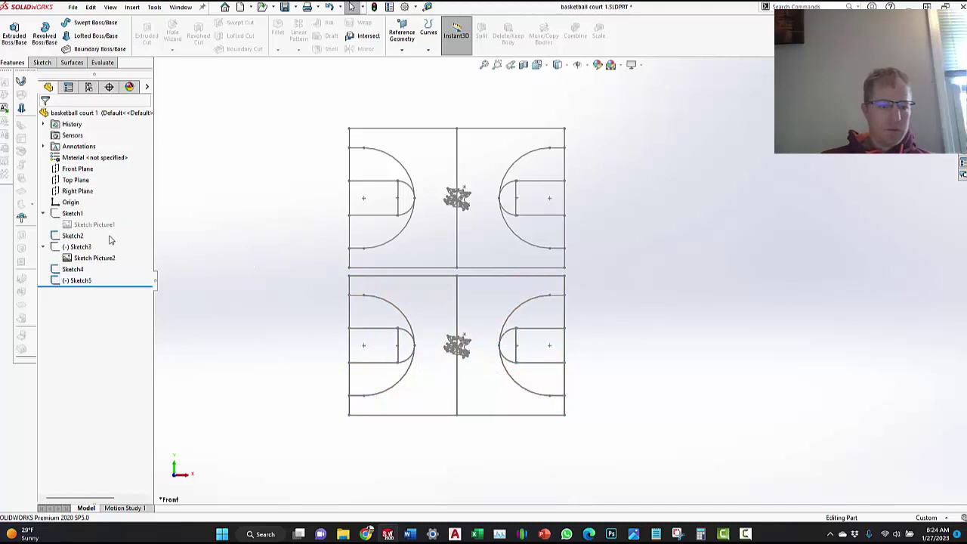
left_click(76, 213)
left_click(382, 299)
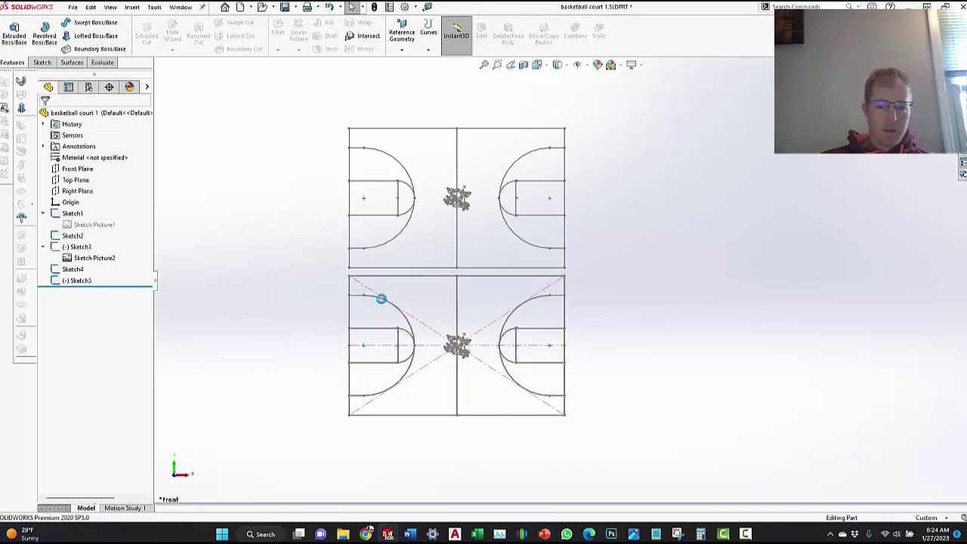
left_click(295, 6)
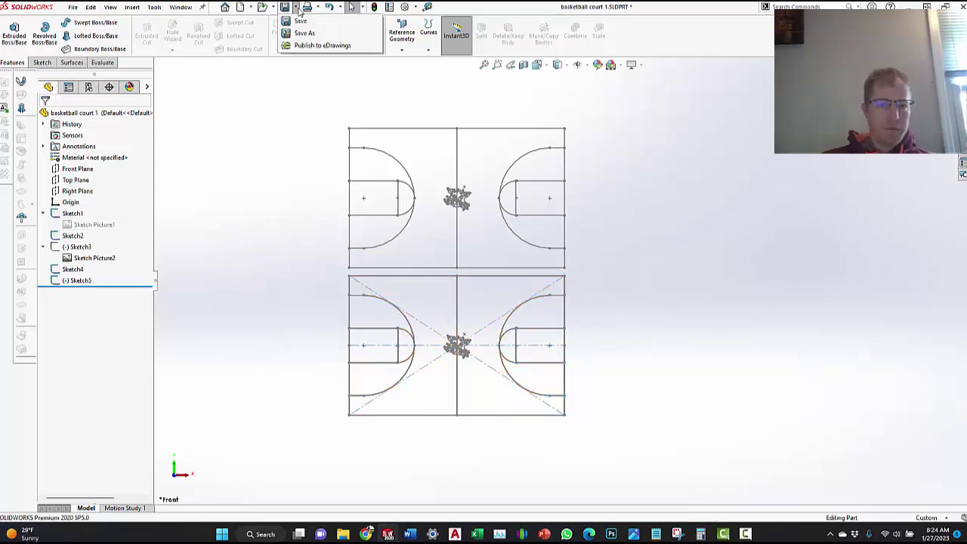
left_click(301, 35)
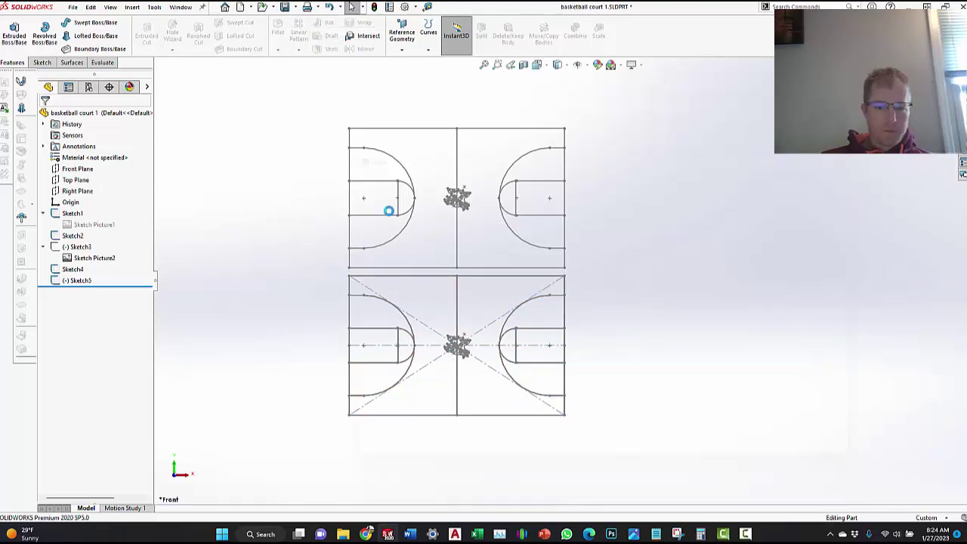
Step: Save the part as a DXF file named 'basketball court test'
left_click(421, 403)
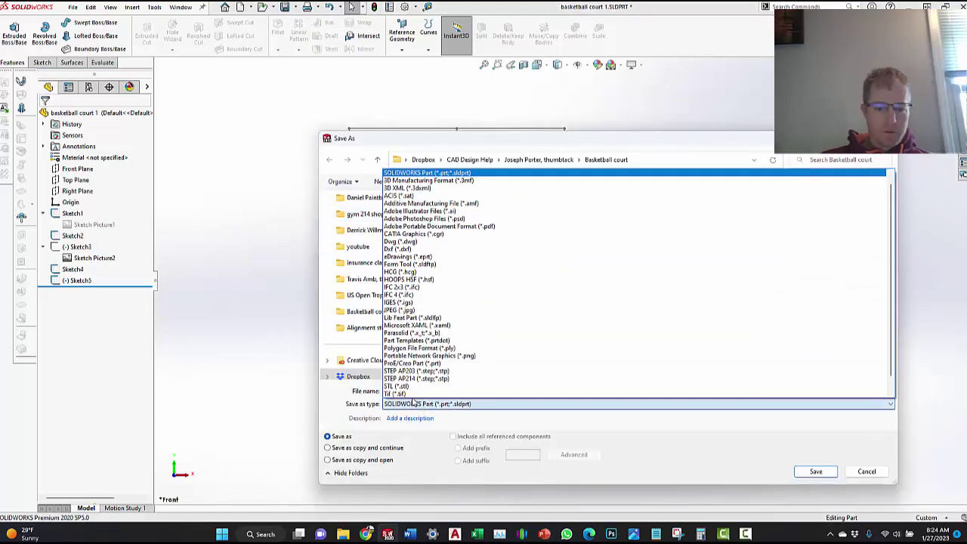
left_click(393, 249)
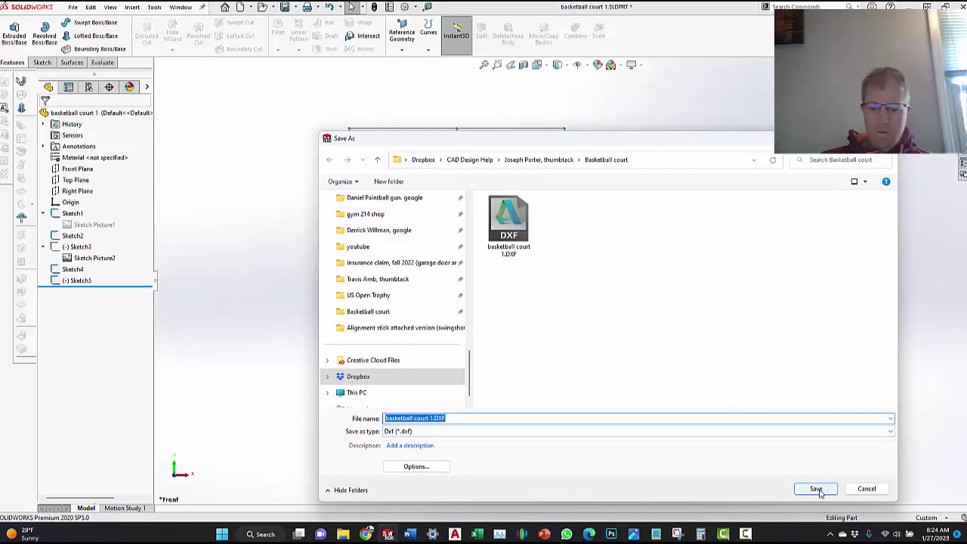
left_click(432, 418)
type("test")
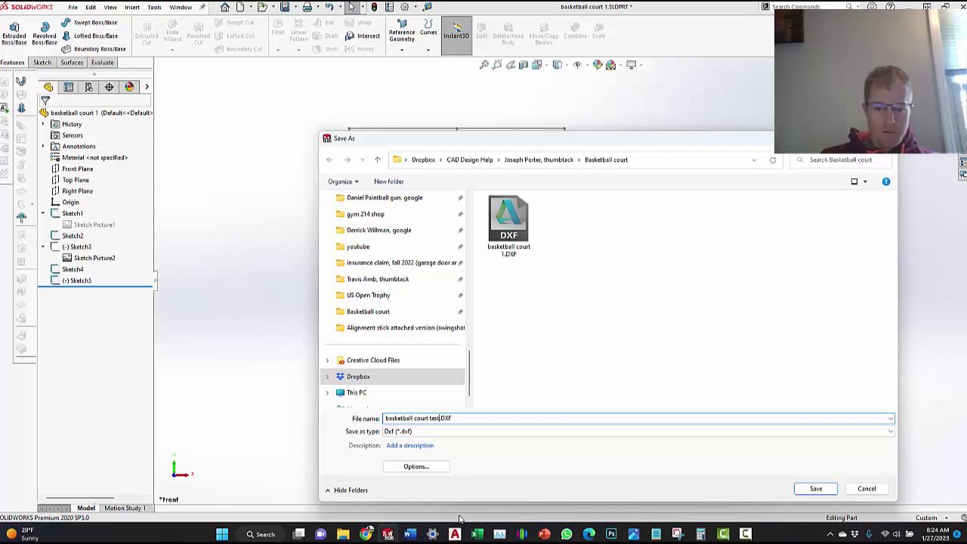
left_click(835, 489)
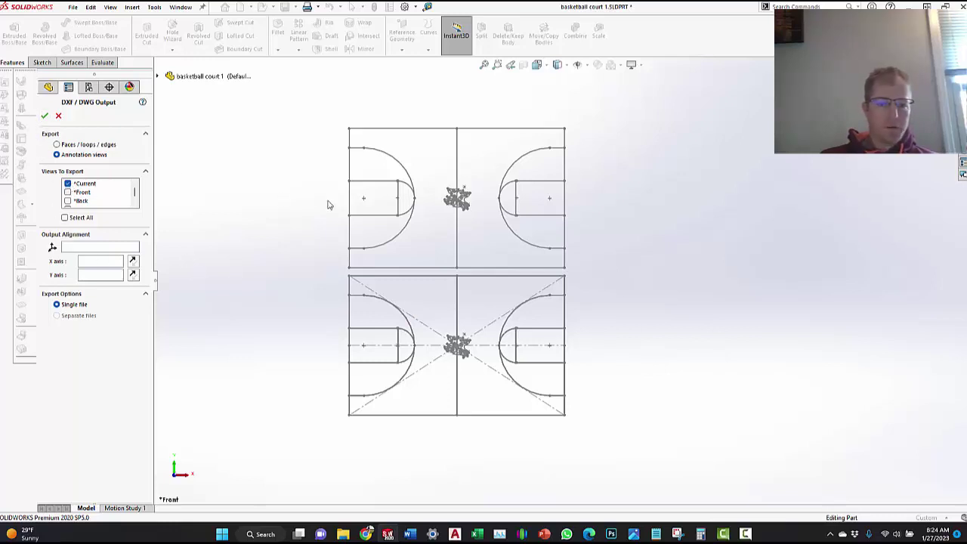
Step: Accept the DXF output settings and zoom through the cleanup preview of both courts
left_click(44, 116)
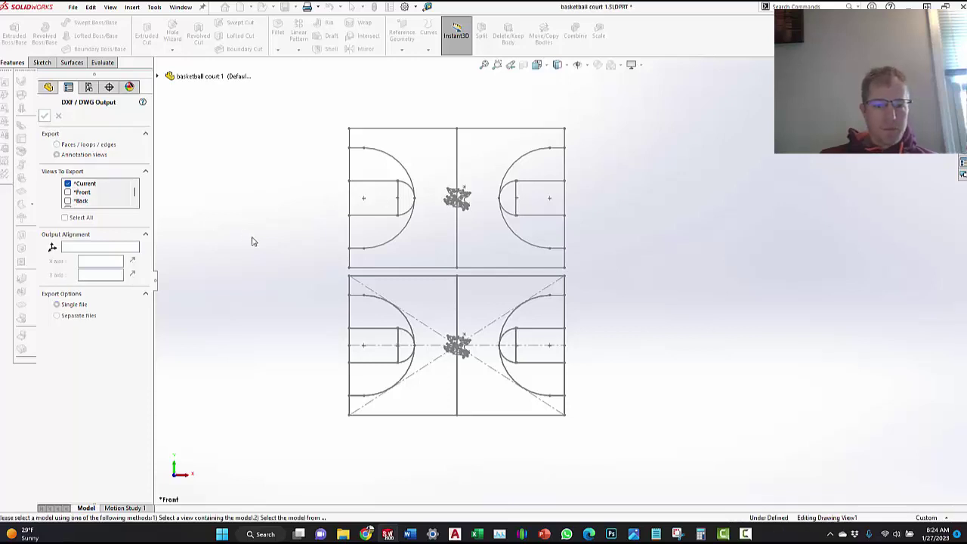
scroll(504, 309, "down", 1)
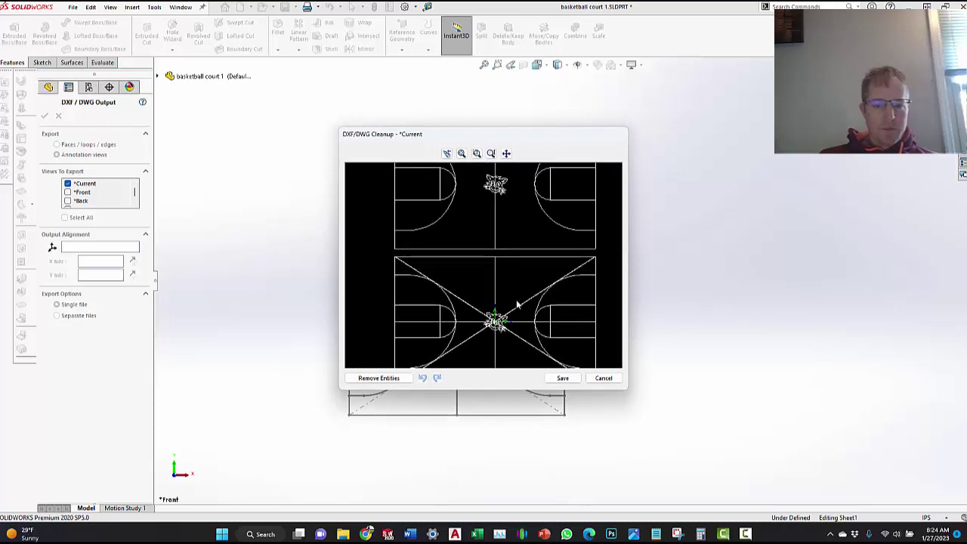
scroll(500, 301, "down", 3)
scroll(484, 300, "down", 2)
scroll(463, 306, "down", 1)
scroll(463, 309, "up", 1)
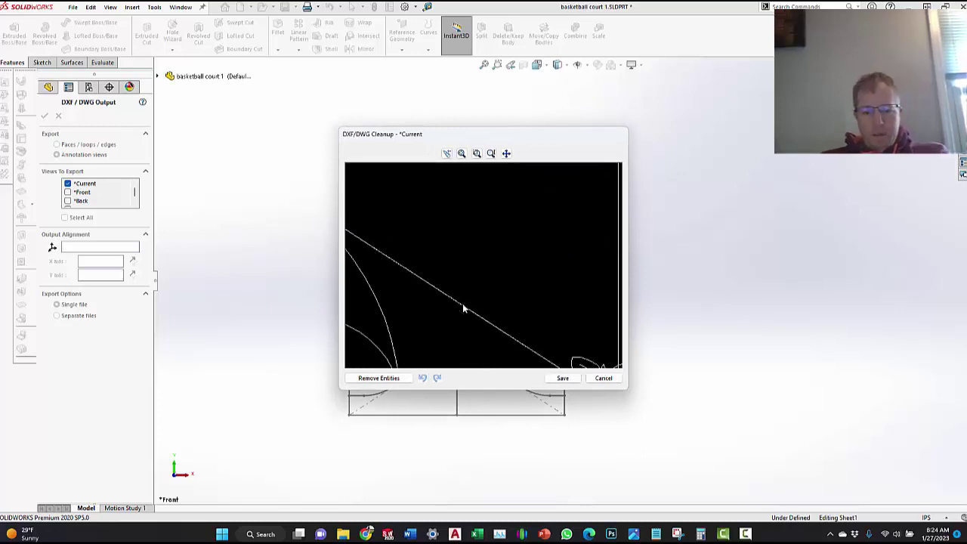
scroll(463, 309, "up", 3)
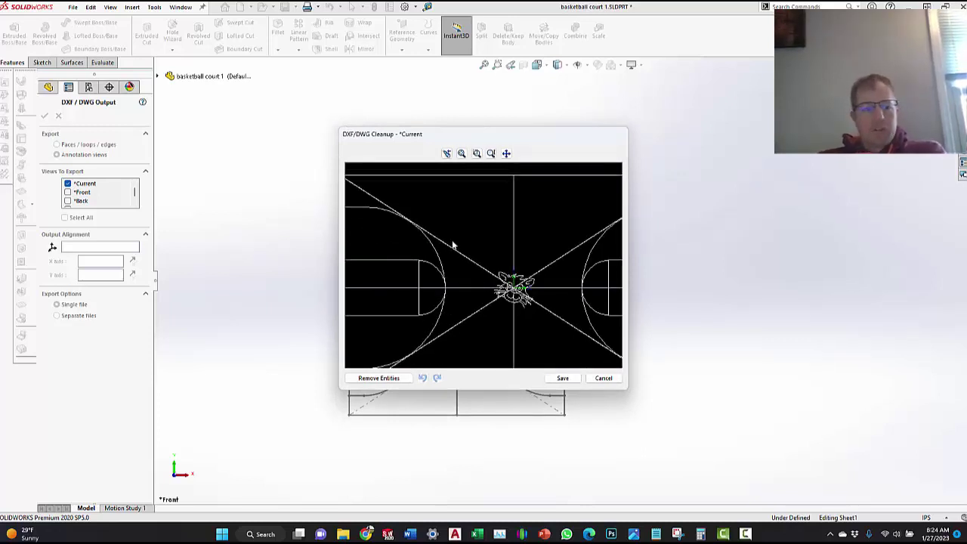
scroll(452, 240, "up", 1)
scroll(514, 311, "up", 2)
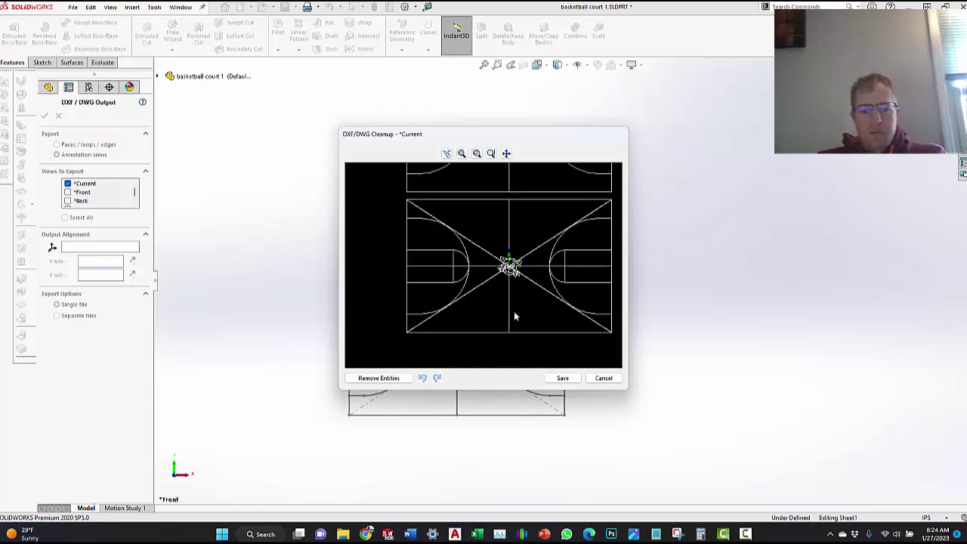
scroll(604, 220, "up", 1)
scroll(603, 223, "up", 1)
scroll(593, 230, "up", 1)
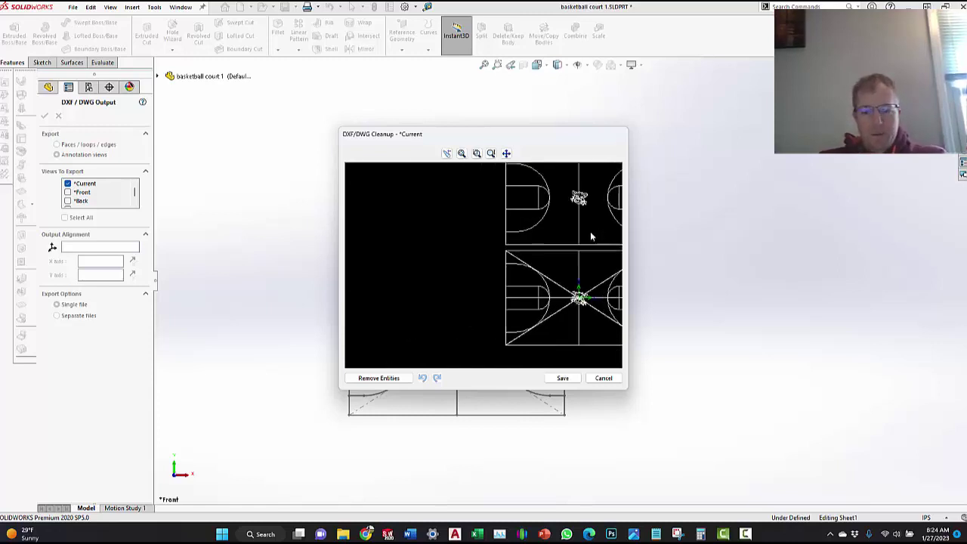
Step: Pick the lower court's diagonal lines and pan the preview to centre both courts
left_click(545, 275)
middle_click_drag(570, 234, 440, 242)
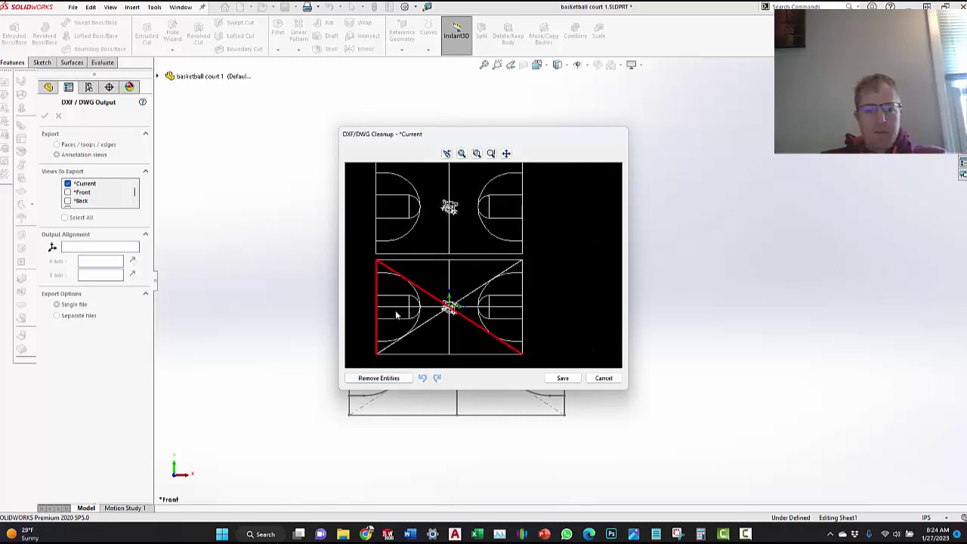
scroll(492, 327, "up", 1)
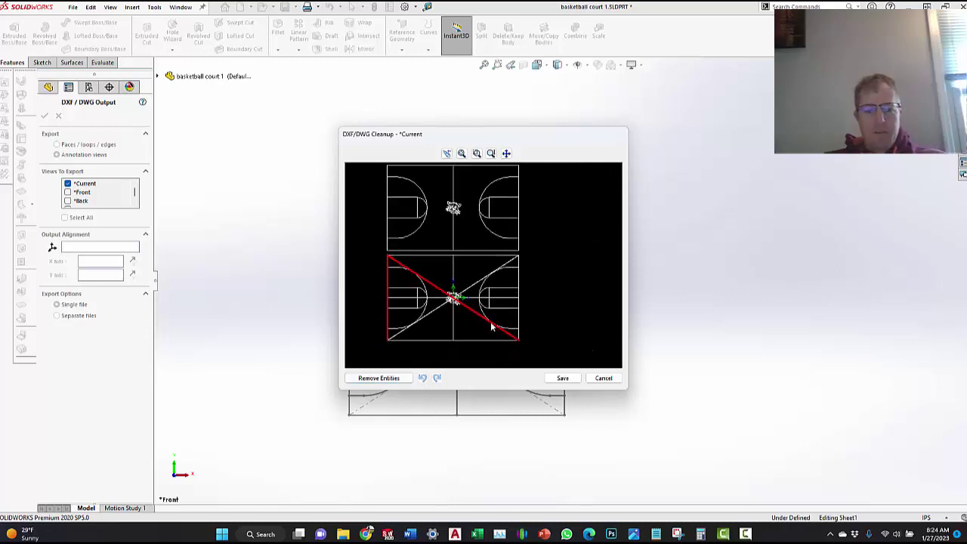
Step: Cancel the DXF export and hide the lower court's construction diagonals
left_click(605, 377)
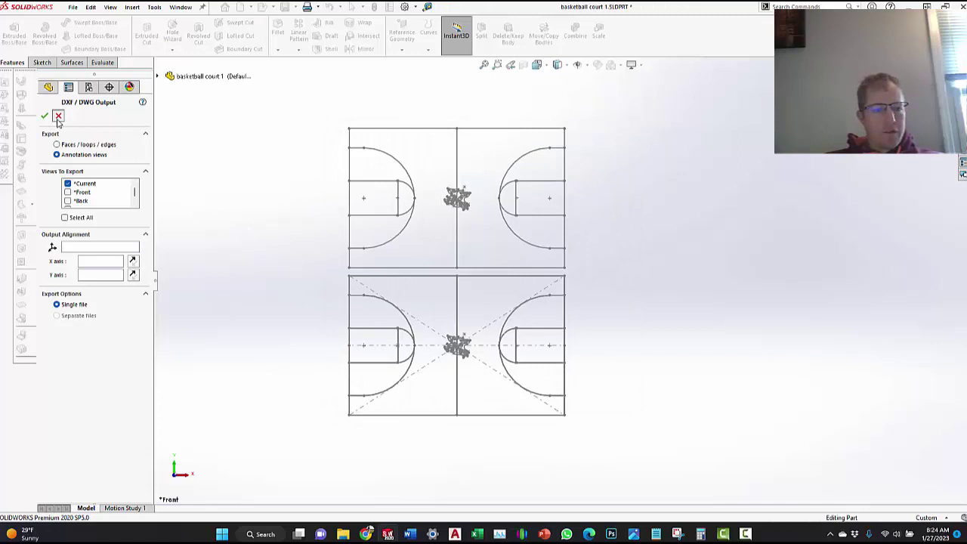
left_click(58, 116)
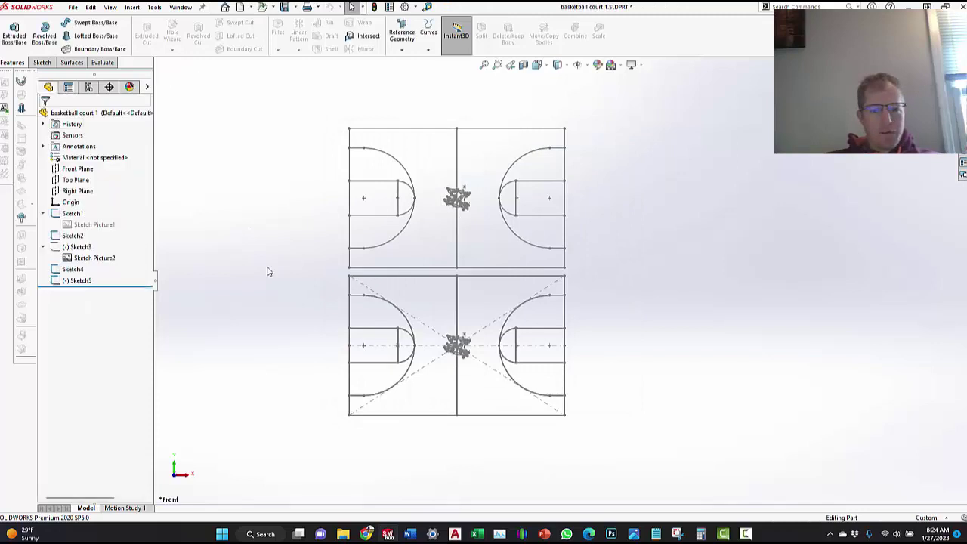
left_click(72, 213)
Step: Check the lower court sketches, including Sketch4, and zoom to inspect the cat logo
left_click(73, 235)
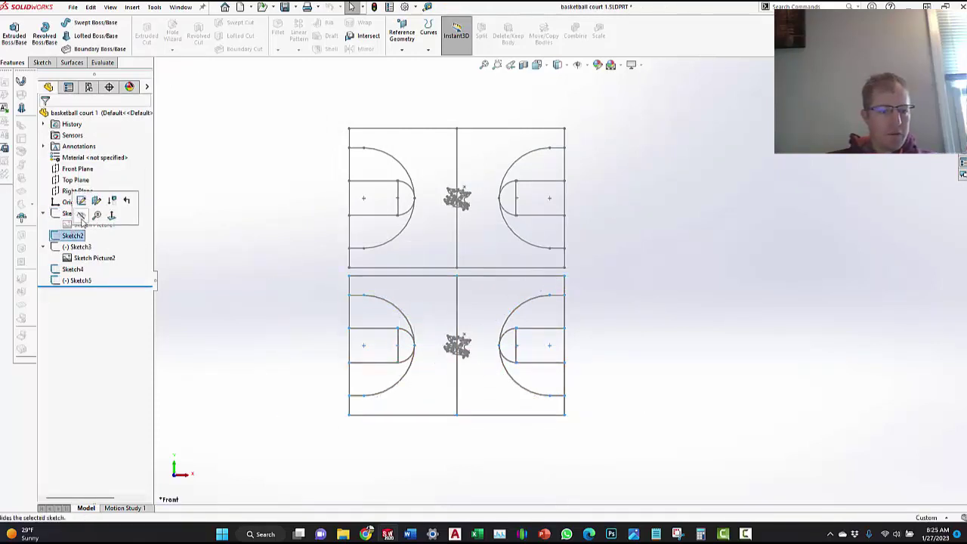
left_click(177, 235)
left_click(72, 270)
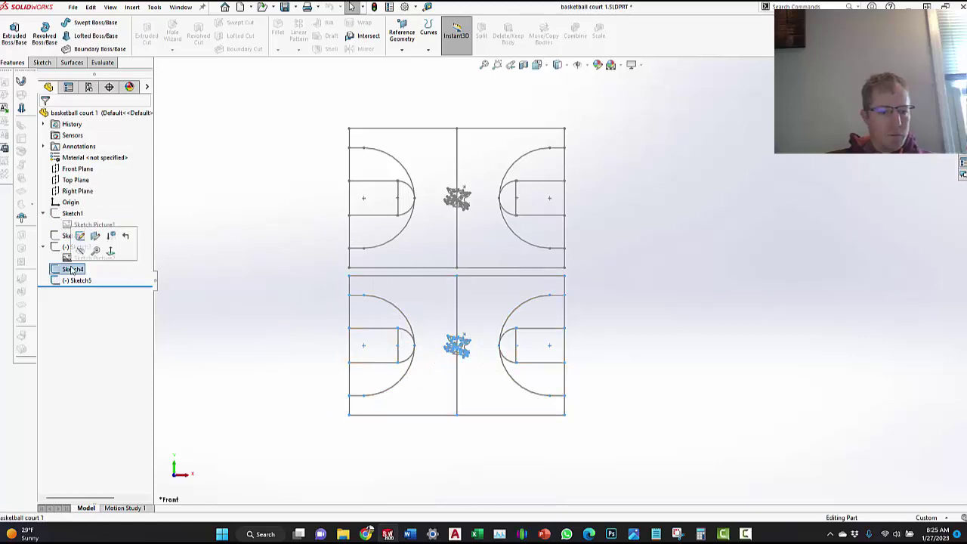
left_click(191, 262)
scroll(514, 231, "down", 1)
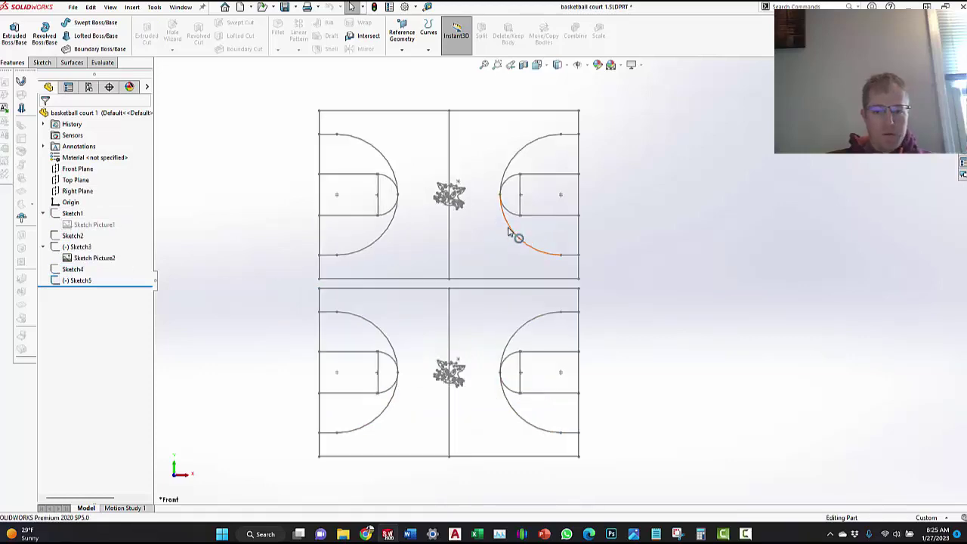
scroll(427, 186, "down", 3)
scroll(428, 186, "down", 3)
scroll(435, 227, "up", 3)
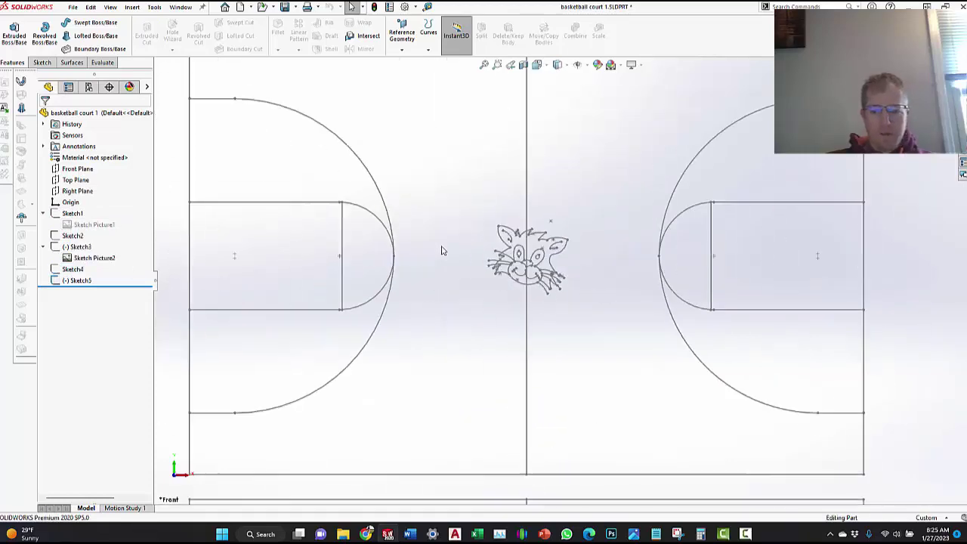
scroll(544, 378, "up", 3)
scroll(544, 378, "up", 1)
Step: Save a copy as DXF named 'basketball court test', replacing the trailing 1 in the name
left_click(295, 7)
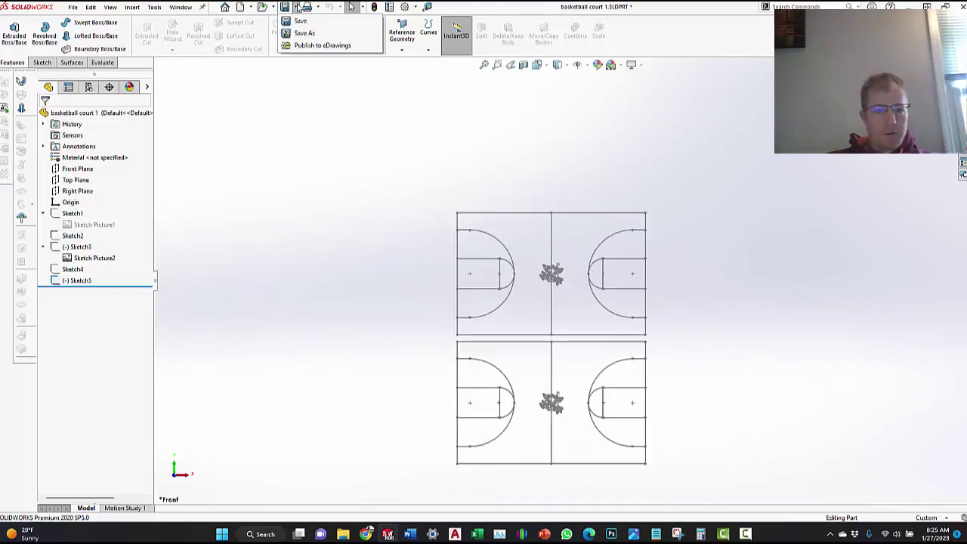
left_click(306, 15)
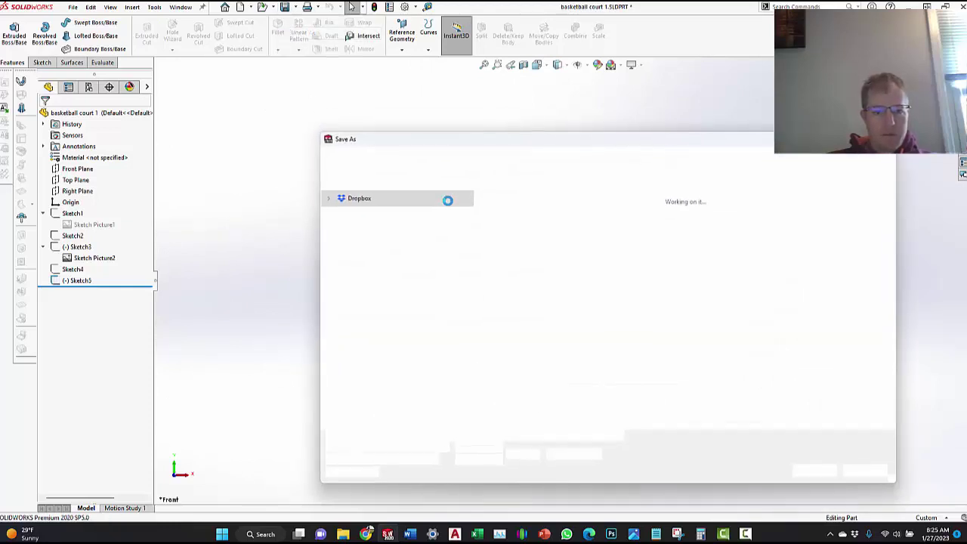
left_click(428, 406)
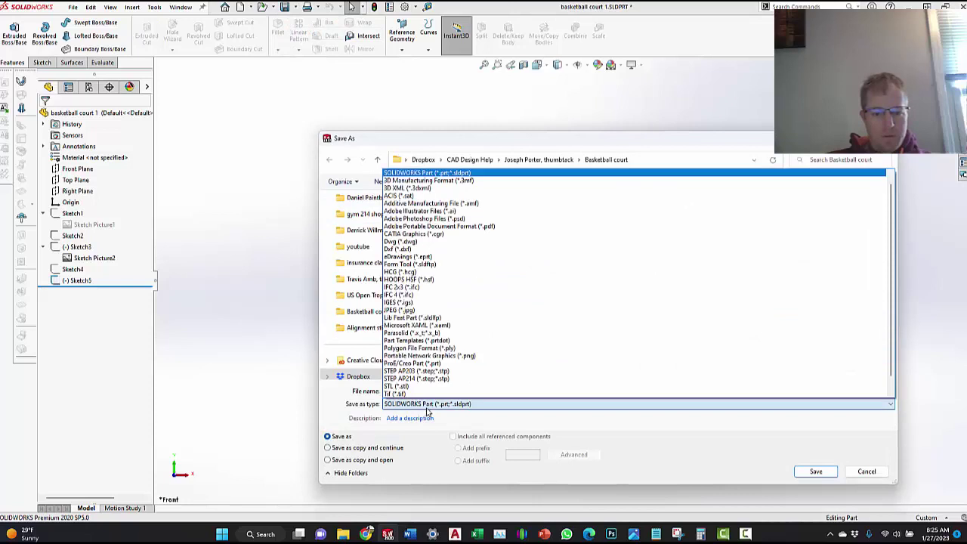
left_click(400, 250)
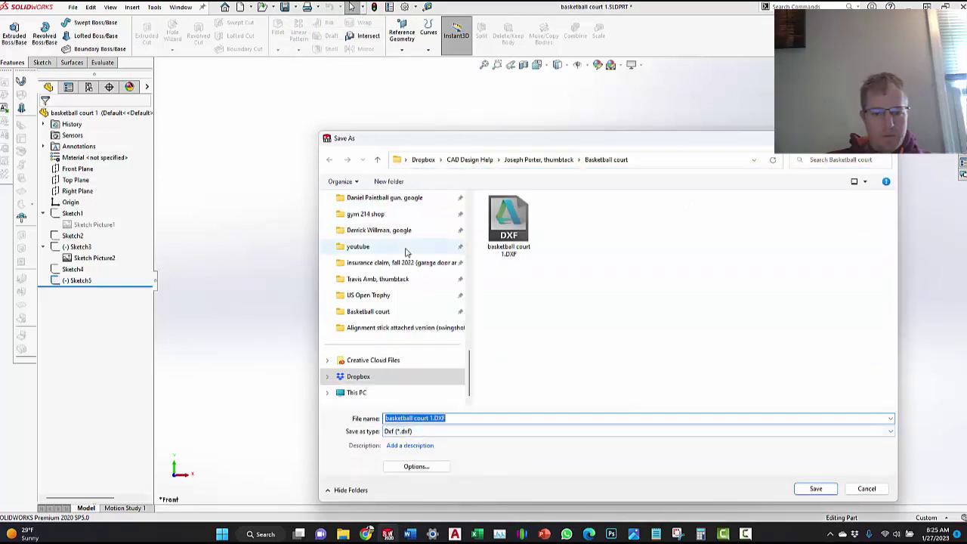
left_click(428, 418)
key("Delete")
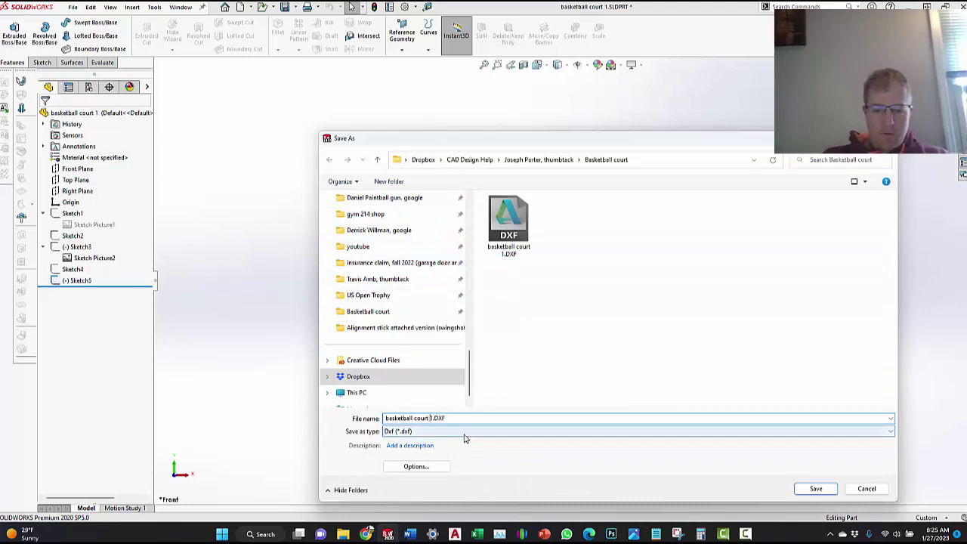
type("test")
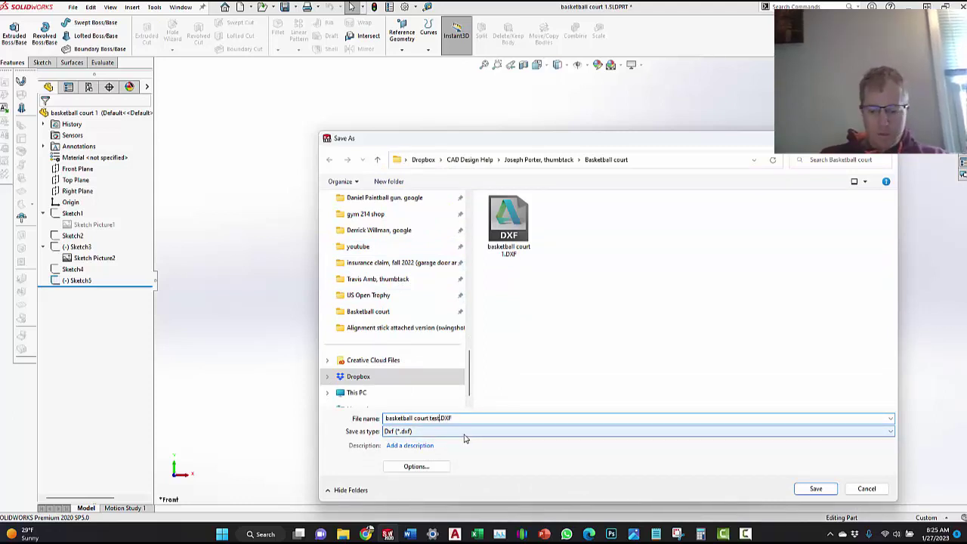
key("Return")
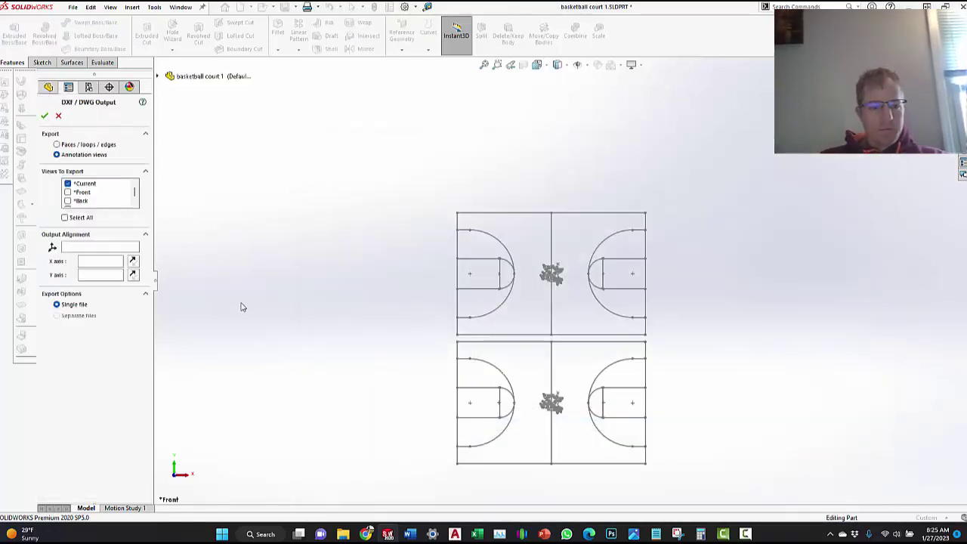
Step: Accept the DXF settings, review both courts in the cleanup preview, save, and close the panel
left_click(44, 117)
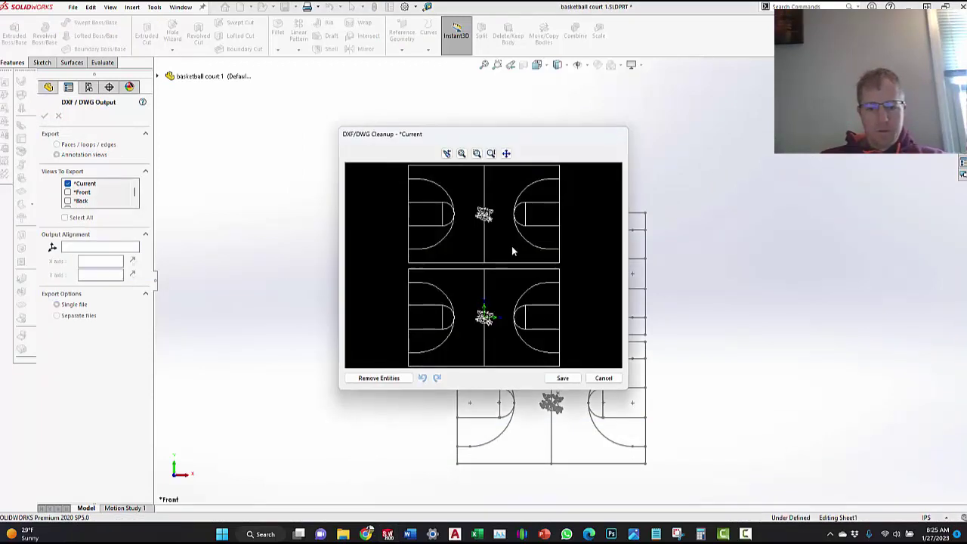
scroll(511, 246, "down", 2)
scroll(549, 225, "down", 2)
scroll(551, 234, "up", 2)
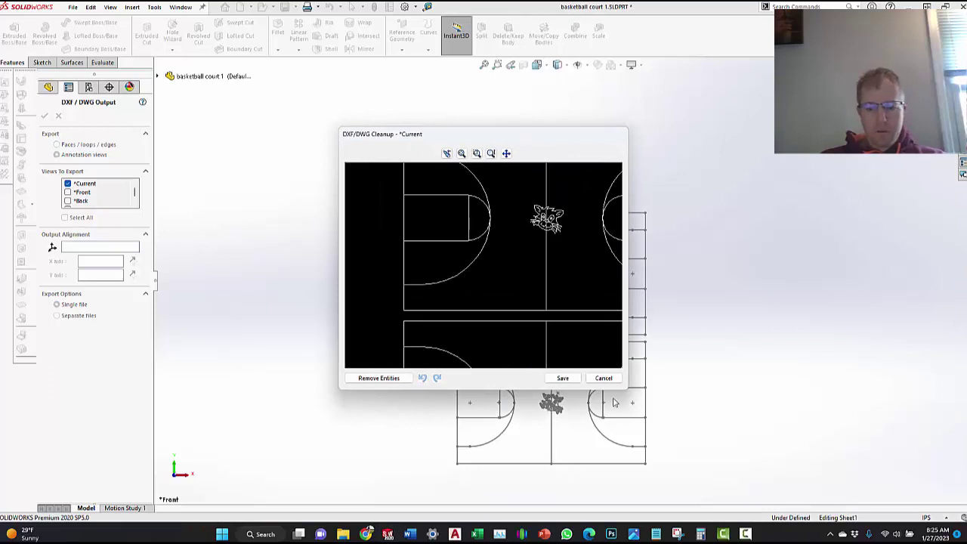
left_click_drag(620, 390, 746, 474)
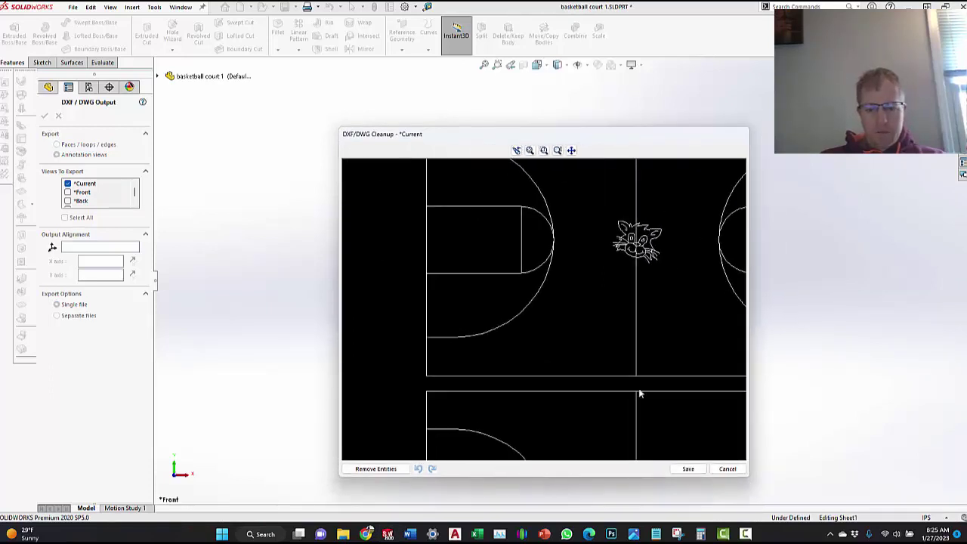
scroll(639, 390, "up", 2)
scroll(614, 355, "down", 2)
scroll(401, 349, "up", 3)
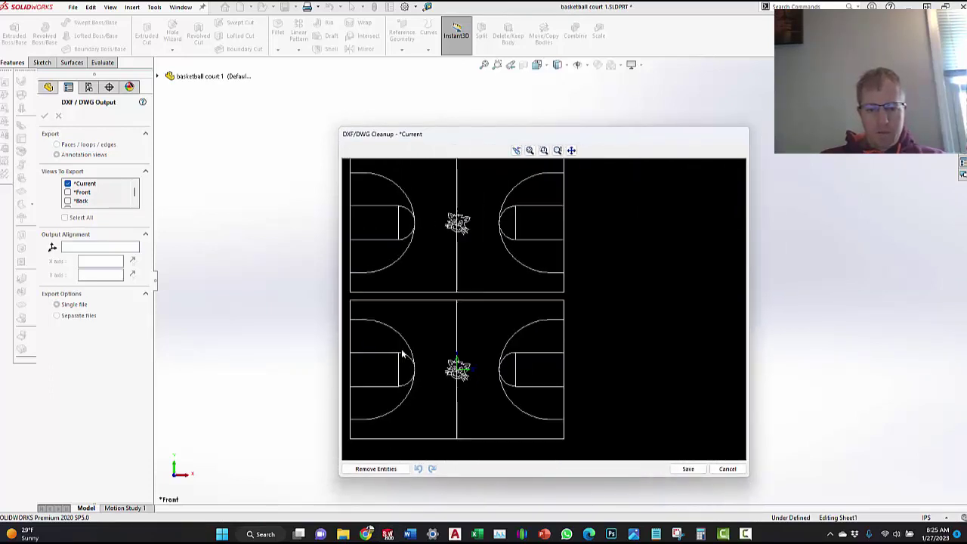
middle_click_drag(464, 337, 465, 337)
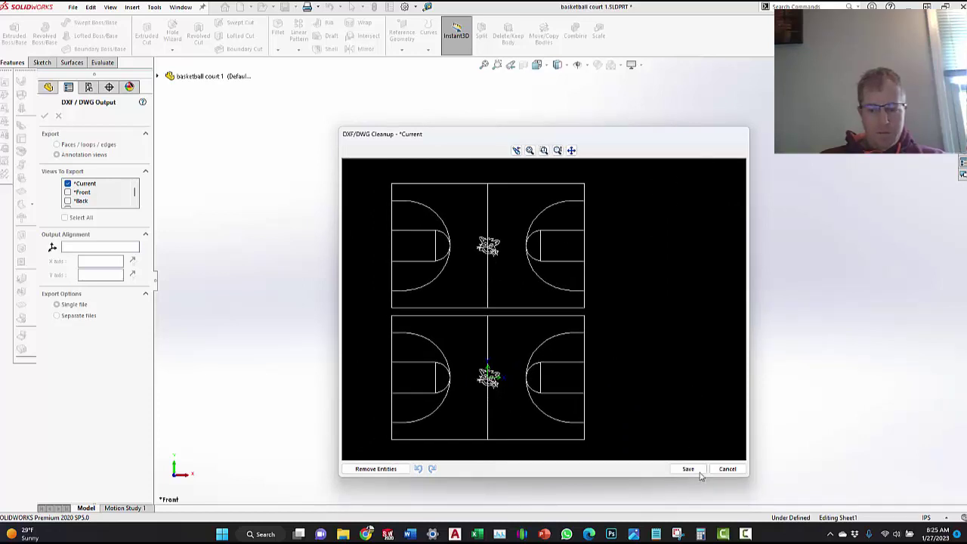
left_click(732, 469)
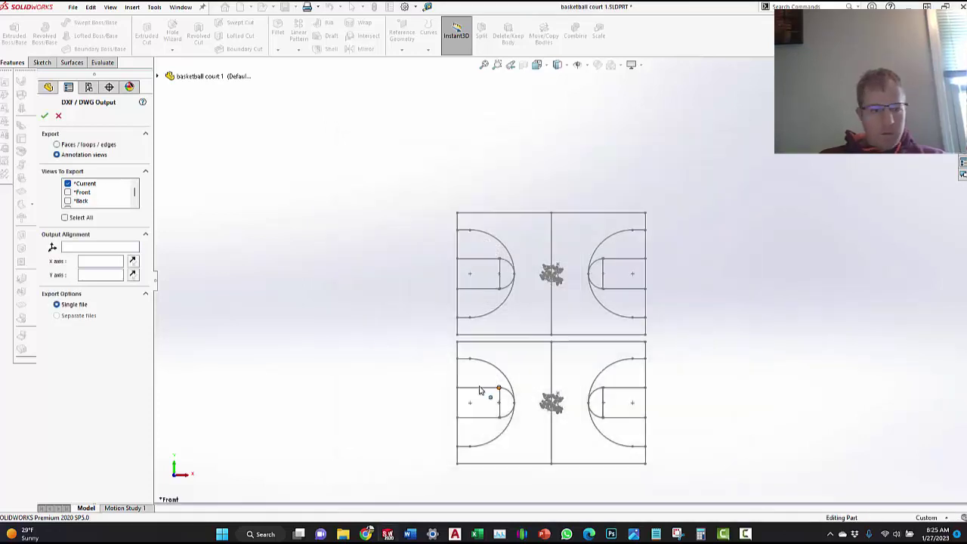
left_click(57, 116)
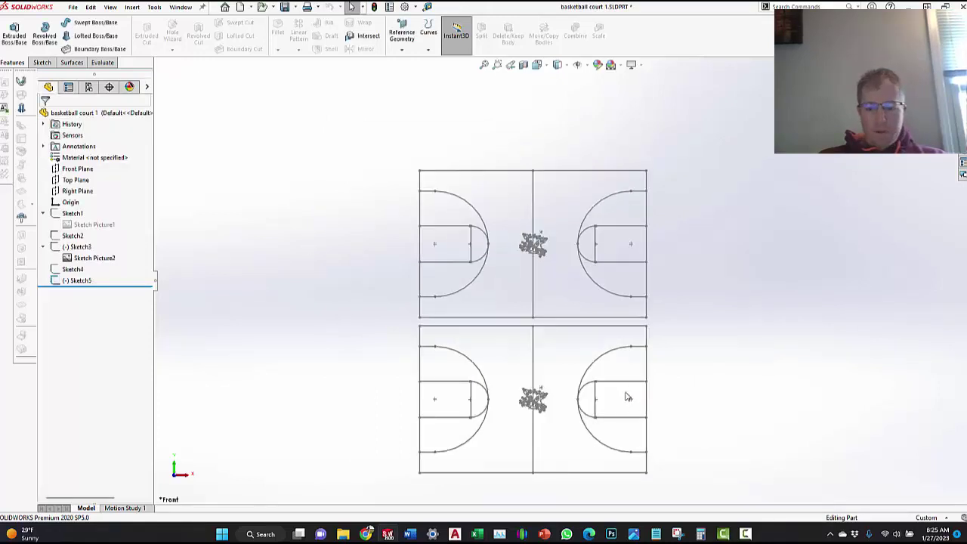
Step: Roll the model back to just after Sketch1 and check its 54.00 by 35.00 court dimensions
scroll(639, 416, "down", 4)
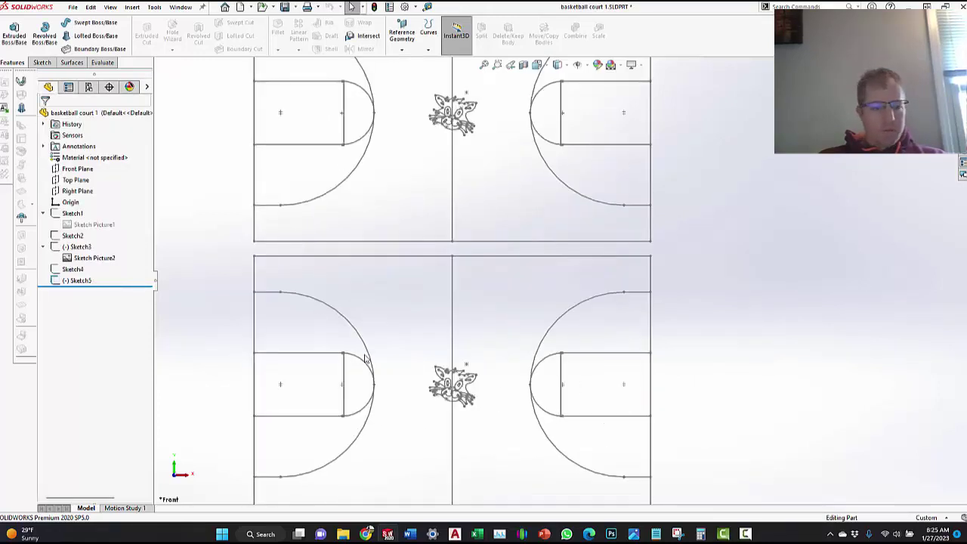
left_click(61, 217)
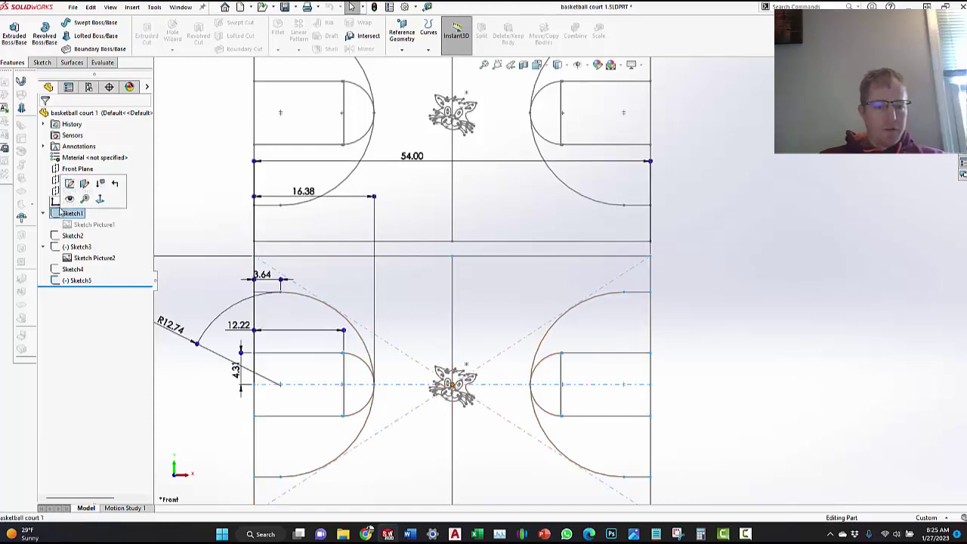
key("z")
left_click(279, 276)
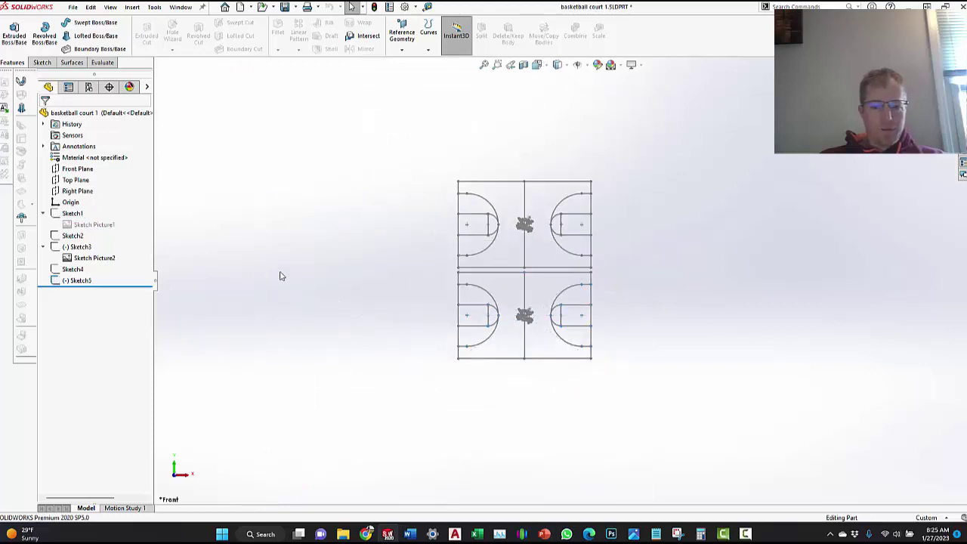
left_click(72, 236)
left_click(124, 205)
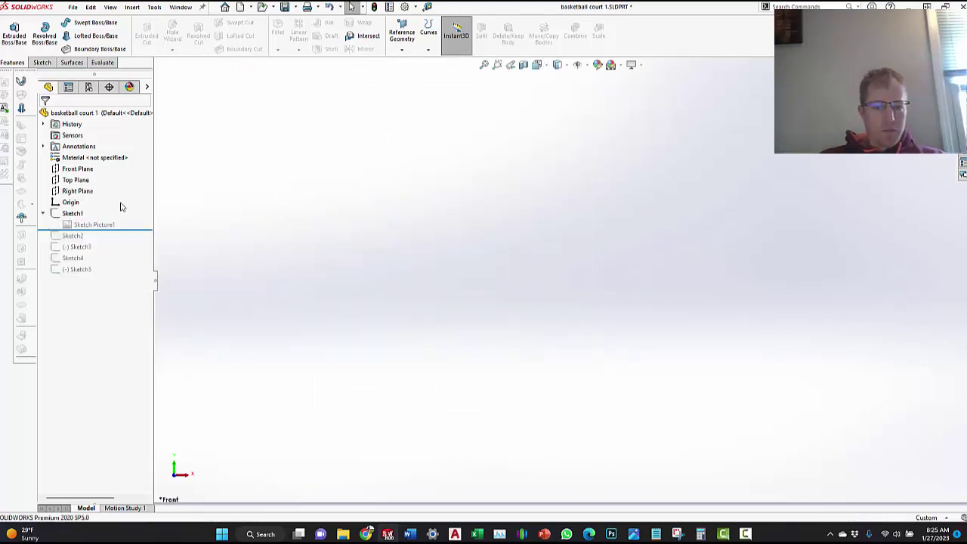
left_click(60, 215)
left_click(230, 266)
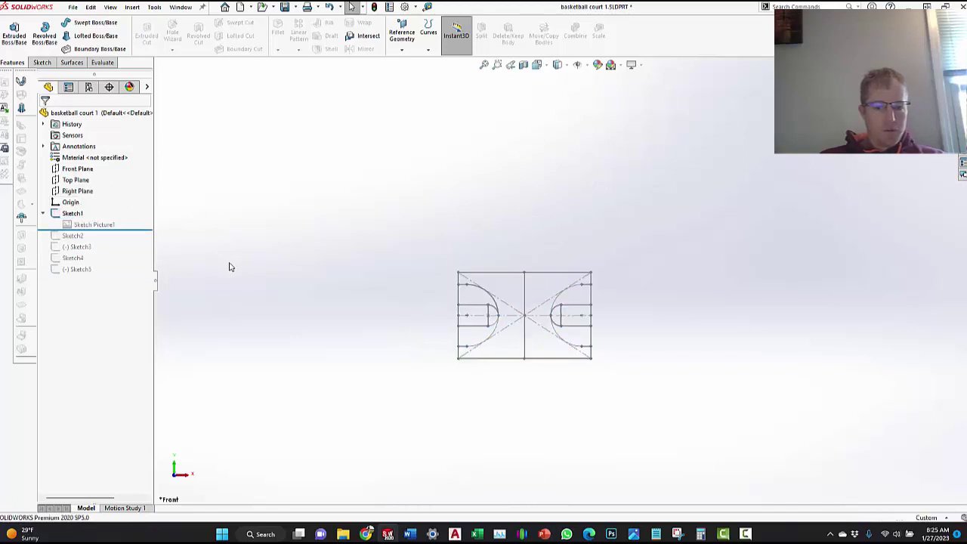
Step: Select Front Plane and zoom to fit the single court sketch
left_click(77, 168)
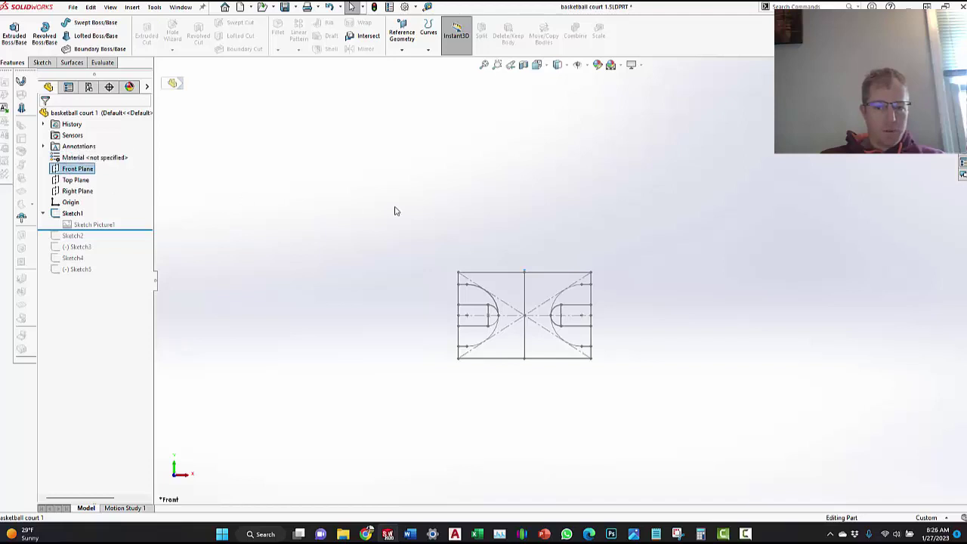
key("ctrl+8")
left_click(394, 261)
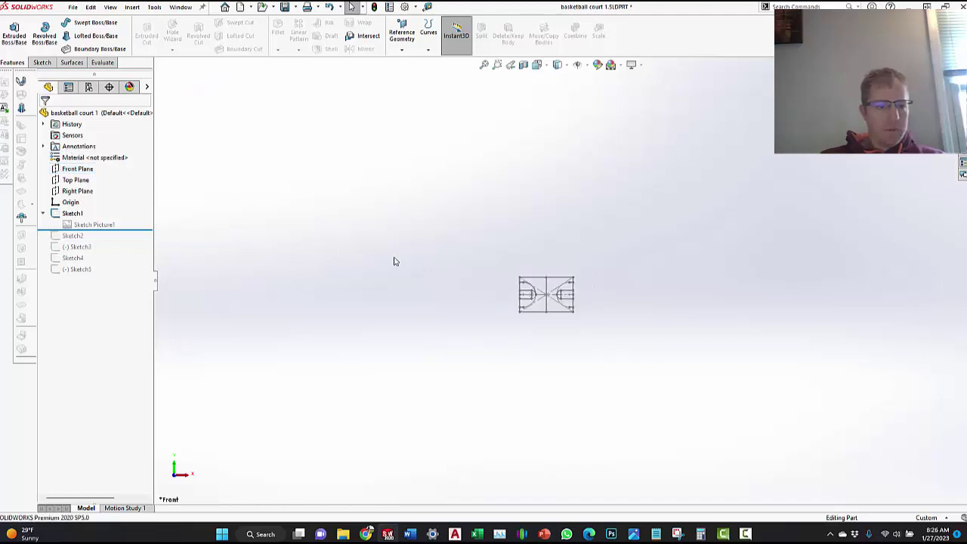
left_click(71, 169)
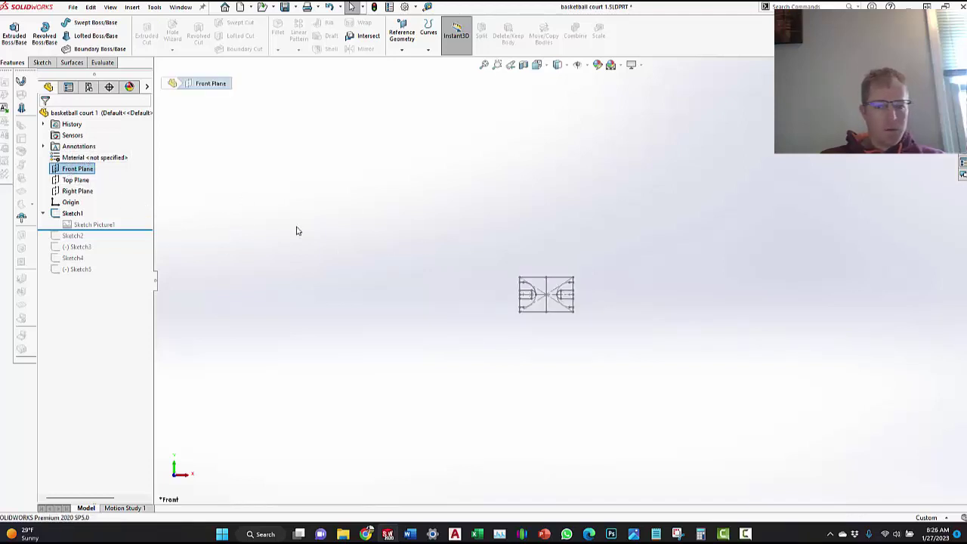
key("f")
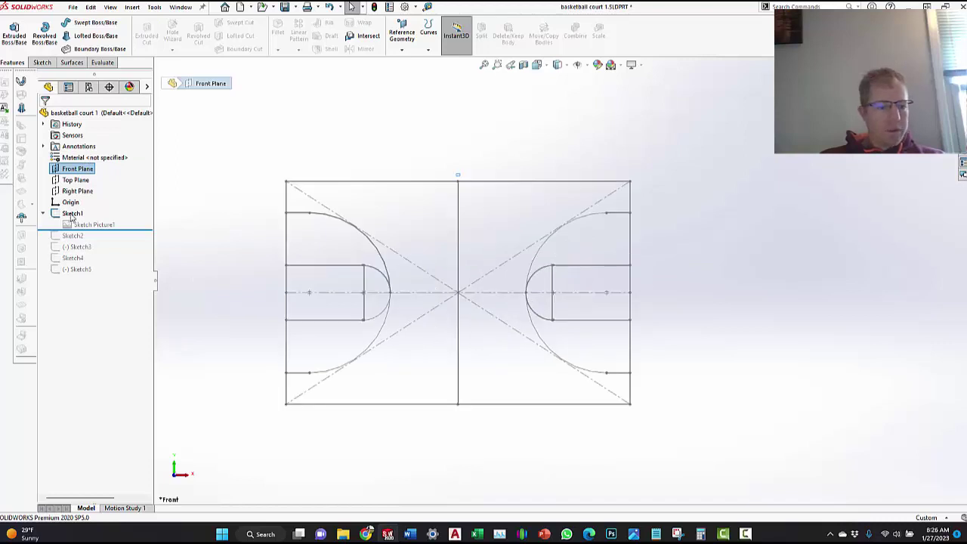
left_click(73, 213)
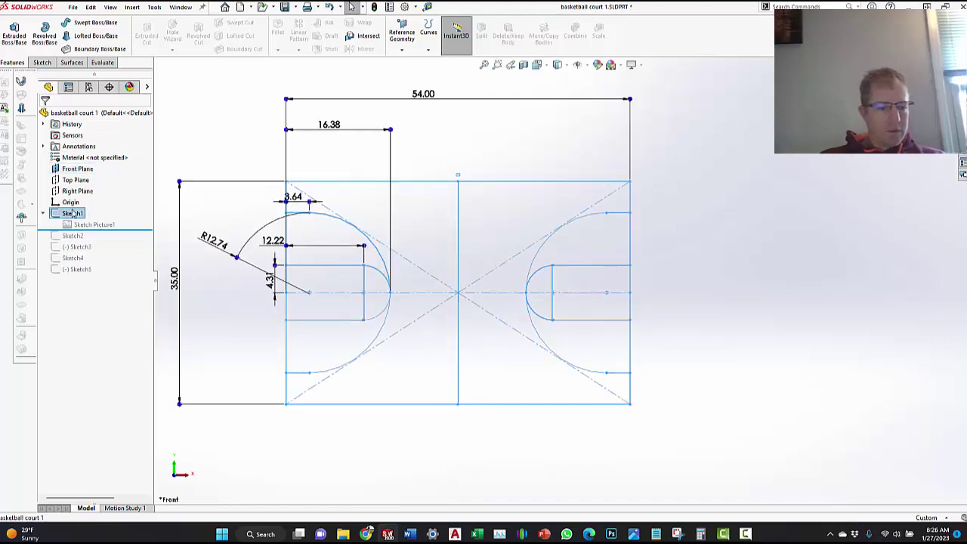
Step: Start a new sketch on Front Plane
left_click(42, 63)
left_click(227, 156)
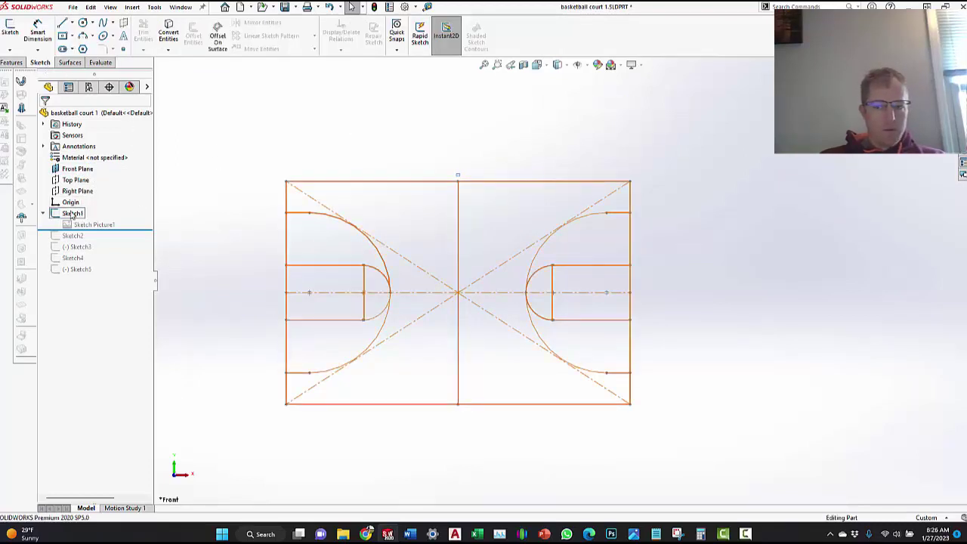
left_click(77, 169)
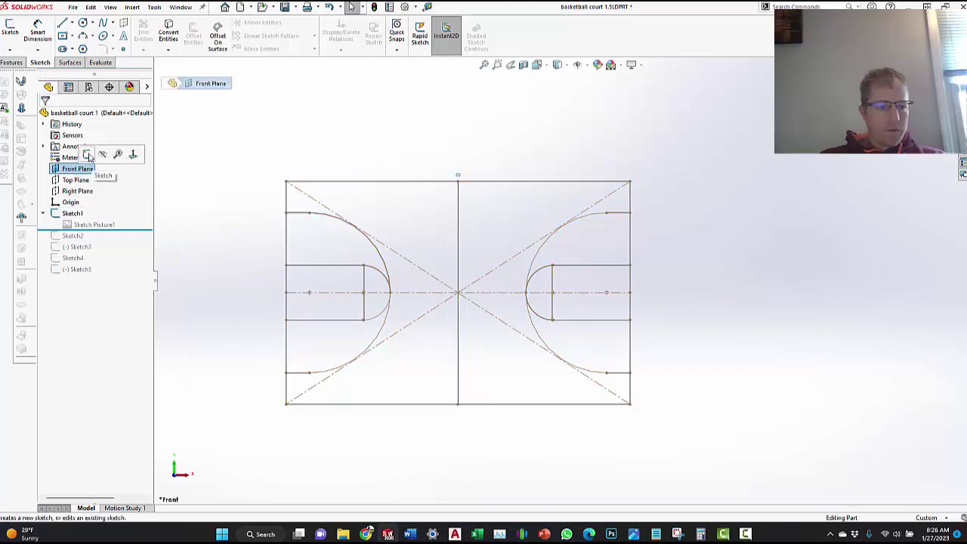
left_click(87, 155)
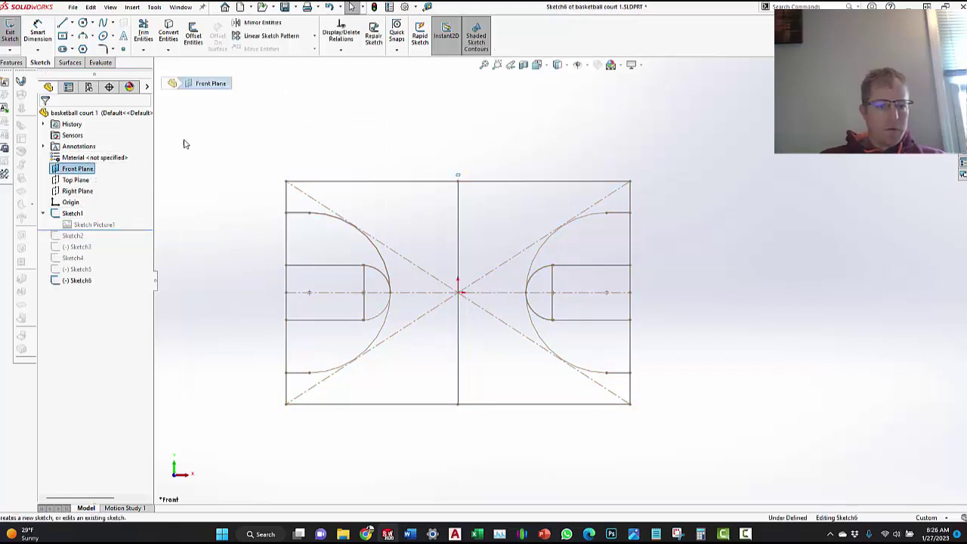
Step: Convert Sketch1's court lines into the new sketch and exit it
left_click(68, 215)
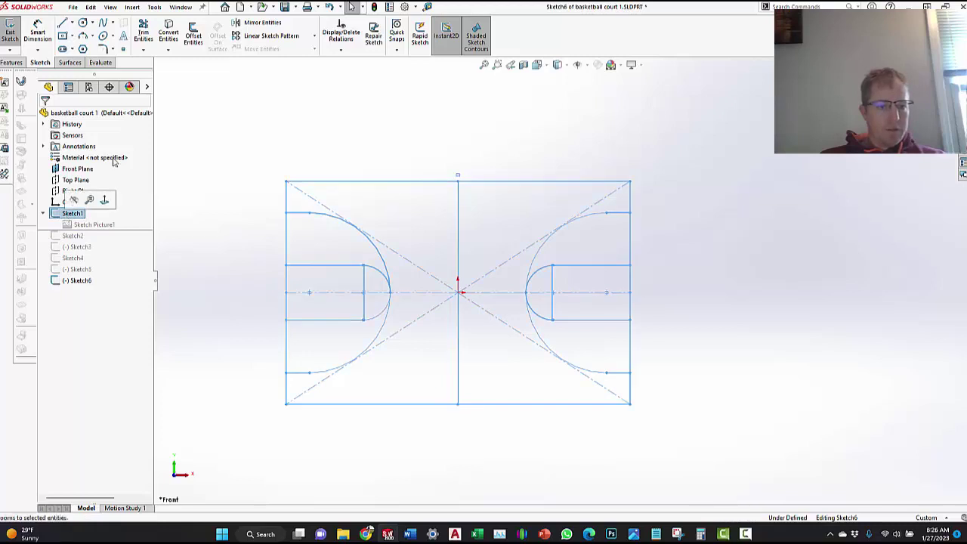
left_click(169, 38)
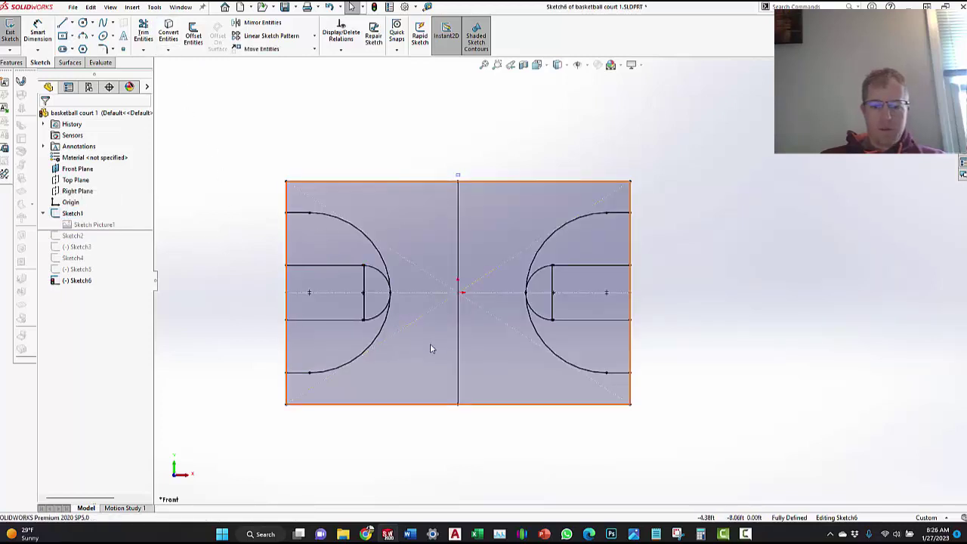
left_click(929, 83)
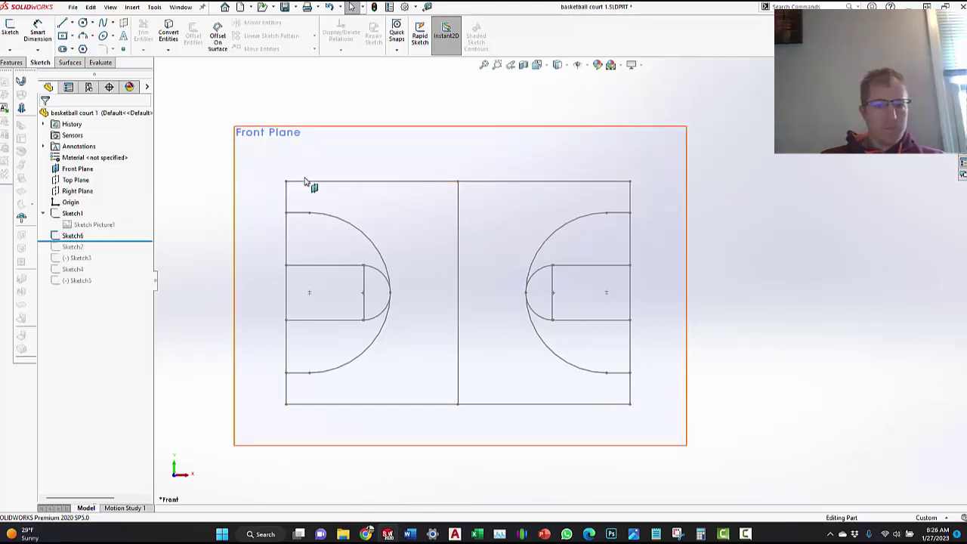
left_click(746, 535)
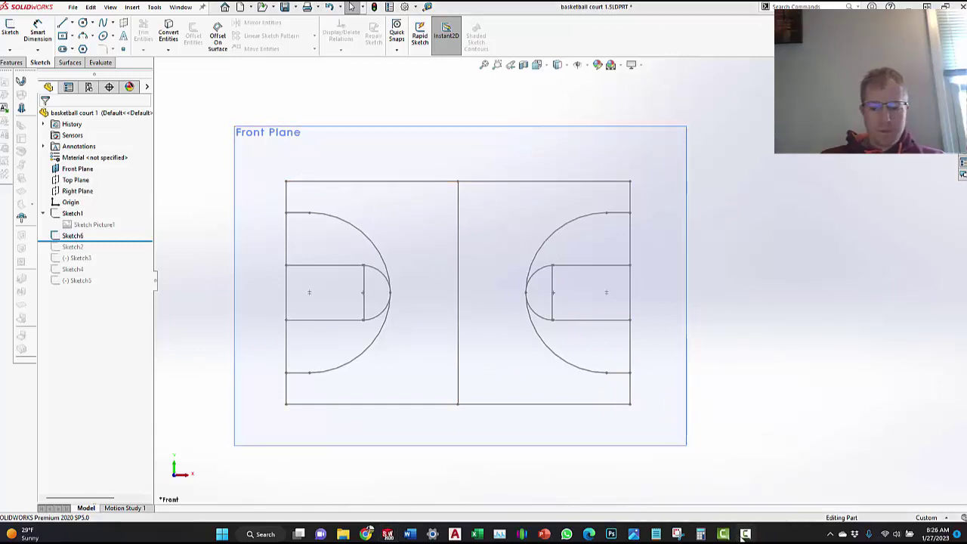